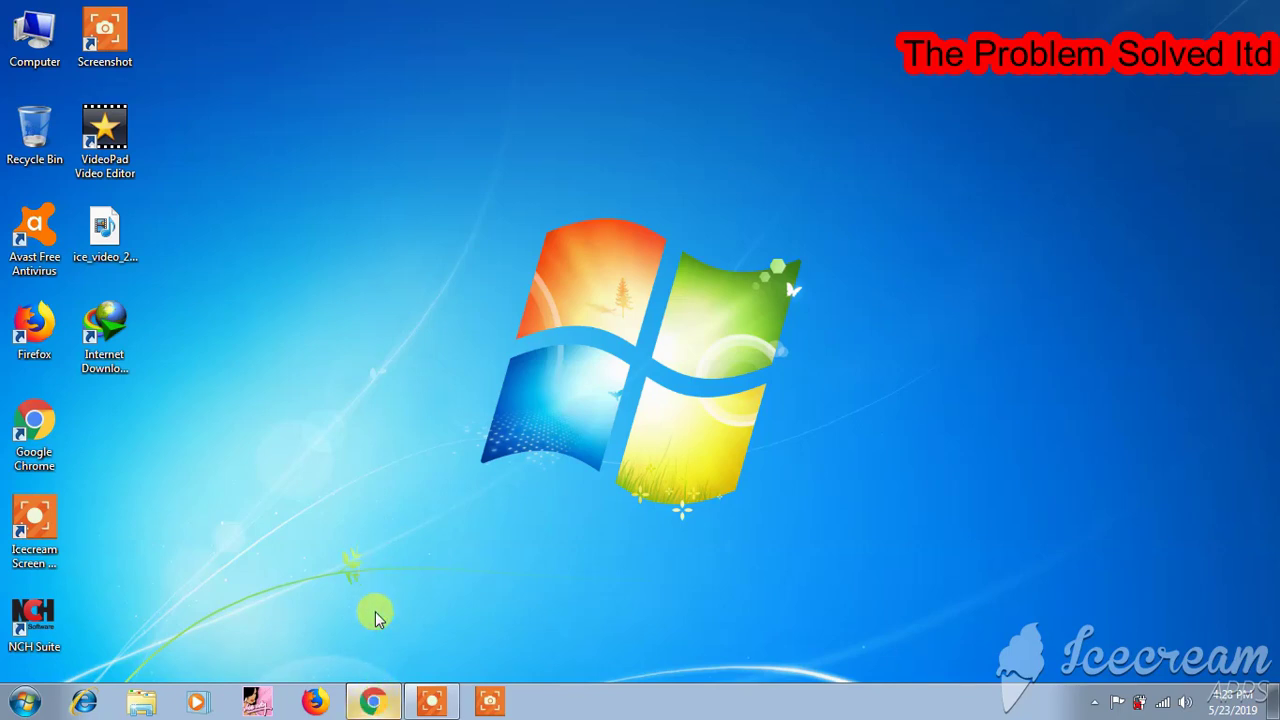
Search Google in Chrome for "toshiba satellite pro b40-a intel driver".
{"action": "left_click", "coordinate": [375, 701]}
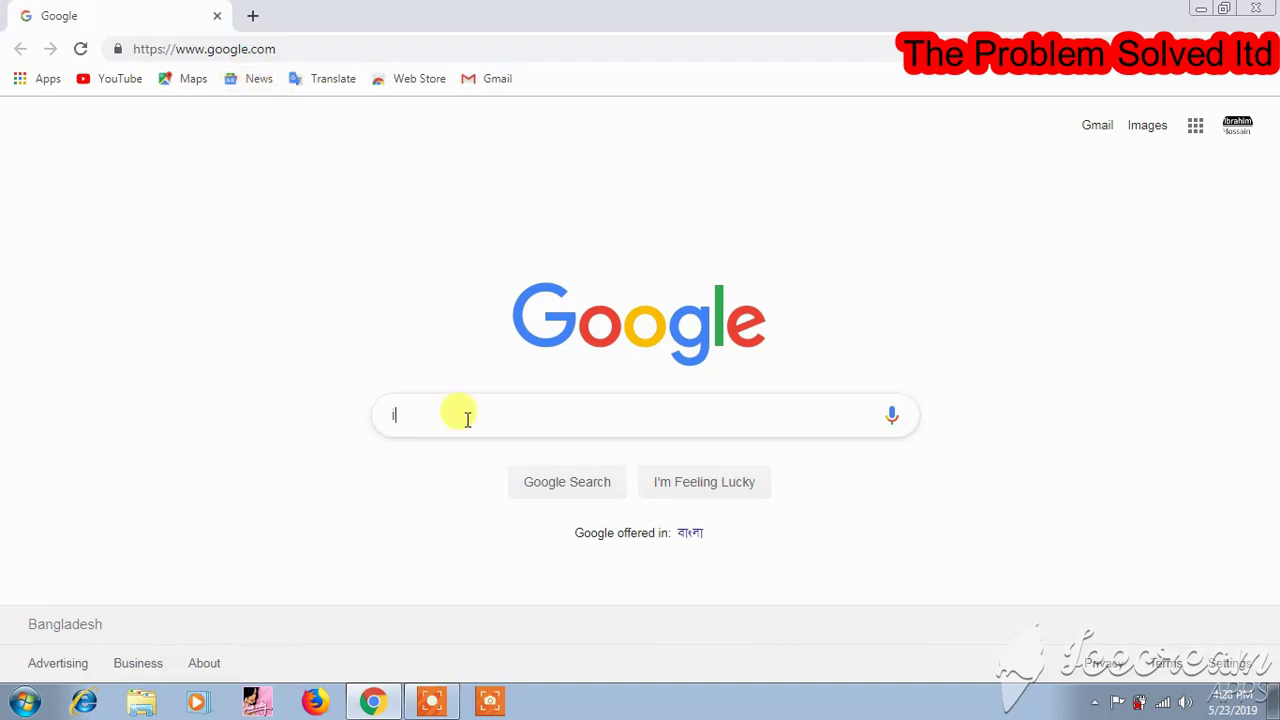
{"action": "type", "text": "n"}
{"action": "key", "text": "BackSpace"}
{"action": "key", "text": "BackSpace"}
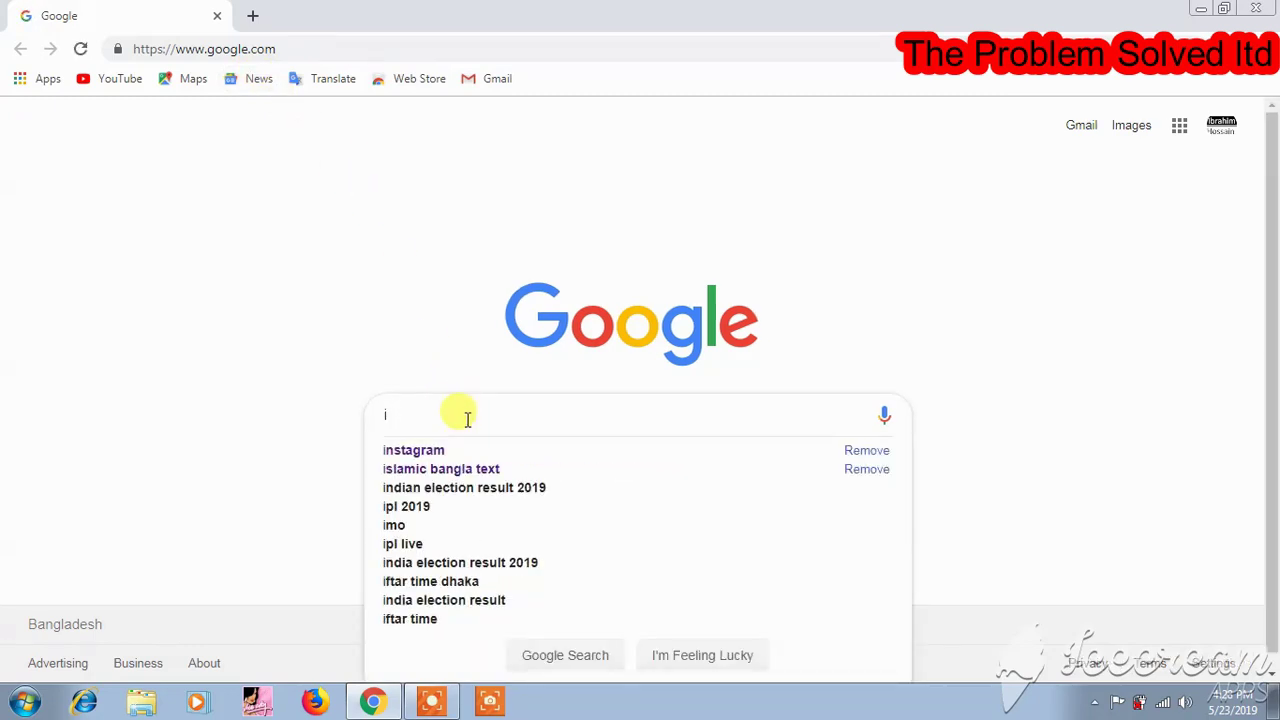
{"action": "type", "text": "to"}
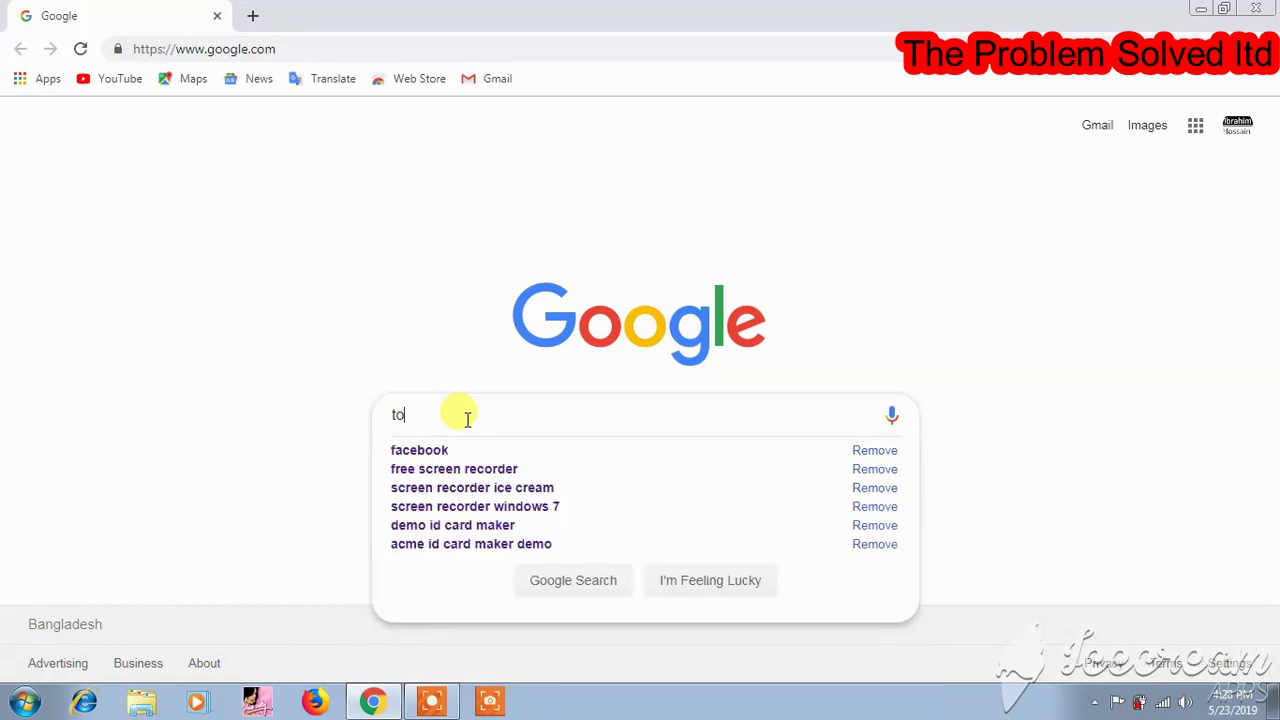
{"action": "type", "text": "shiba"}
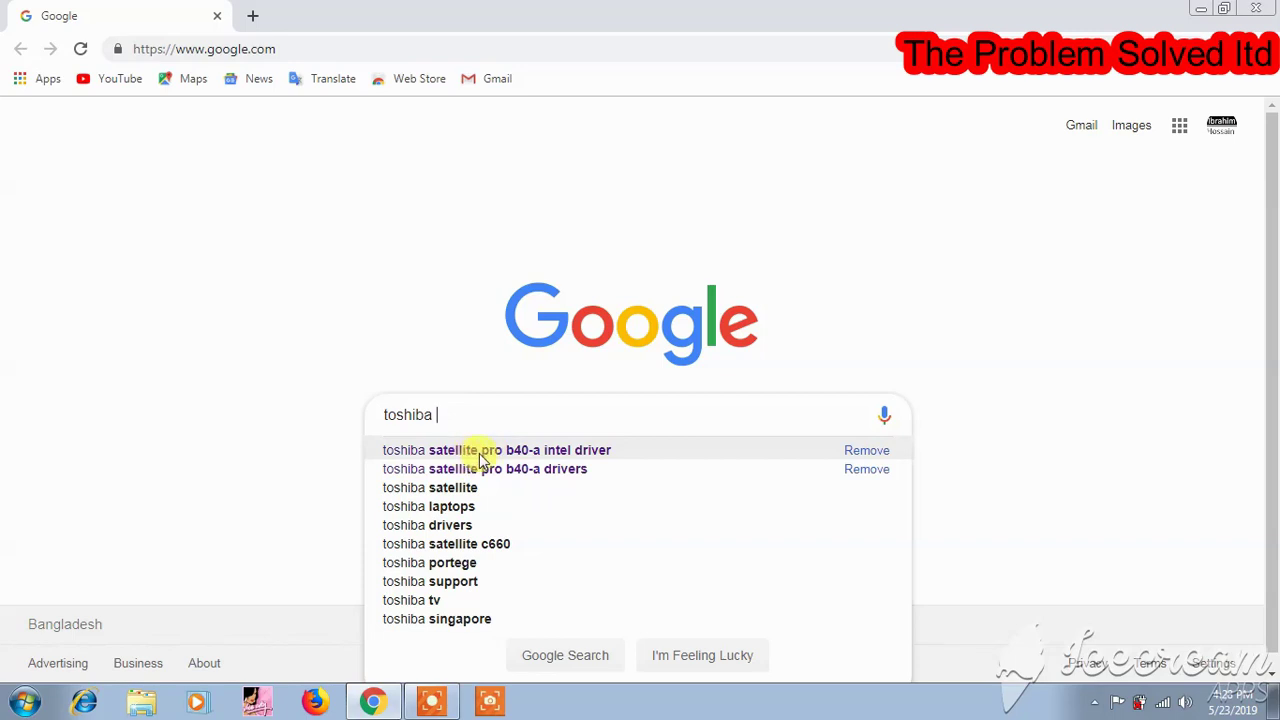
{"action": "left_click", "coordinate": [560, 452]}
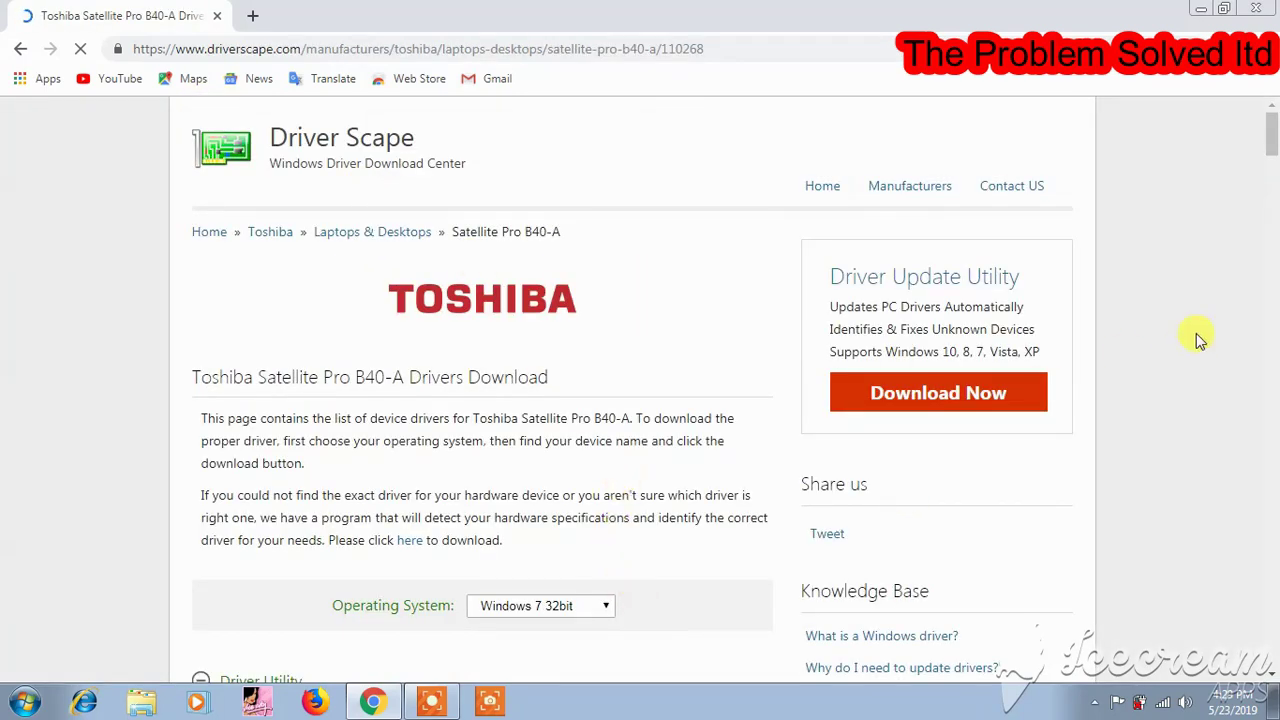
Download the Intel(R) HD Graphics 4000 driver archive from the Driver Scape page for the Toshiba Satellite Pro B40-A and minimize the browser.
{"action": "left_click_drag", "start_coordinate": [1271, 140], "coordinate": [1271, 205]}
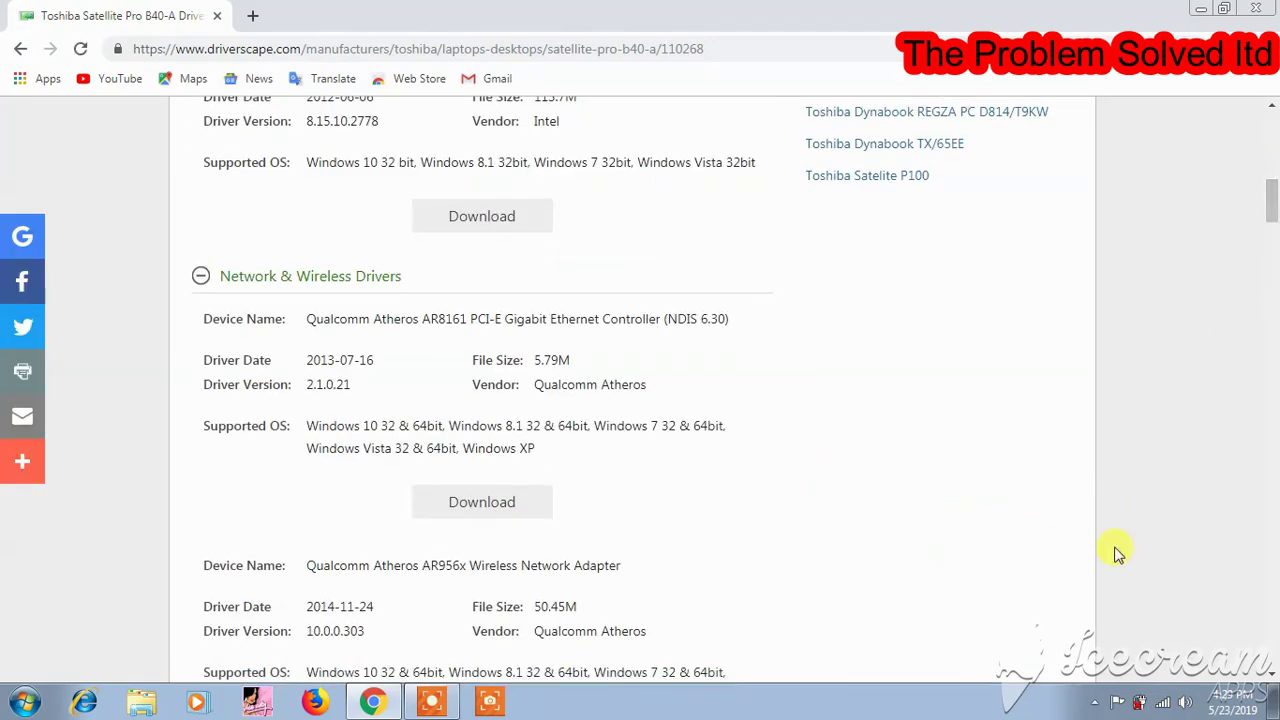
{"action": "left_click", "coordinate": [1093, 701]}
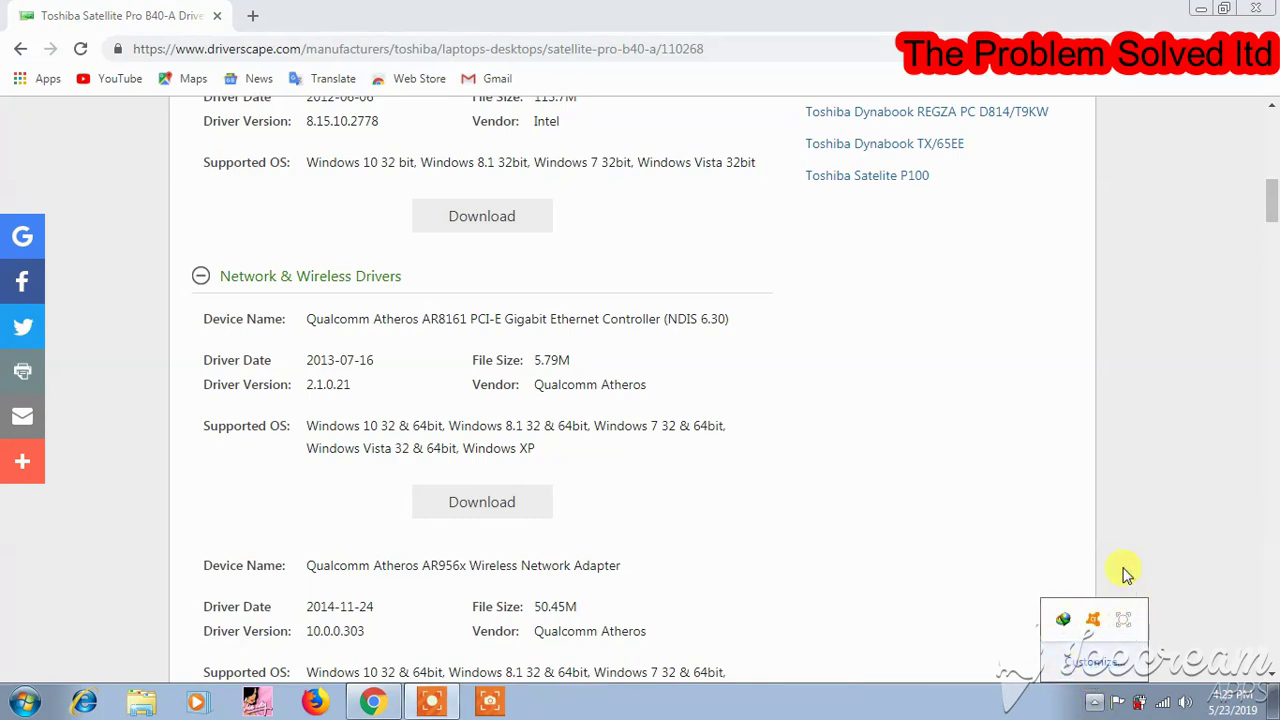
{"action": "left_click", "coordinate": [1010, 682]}
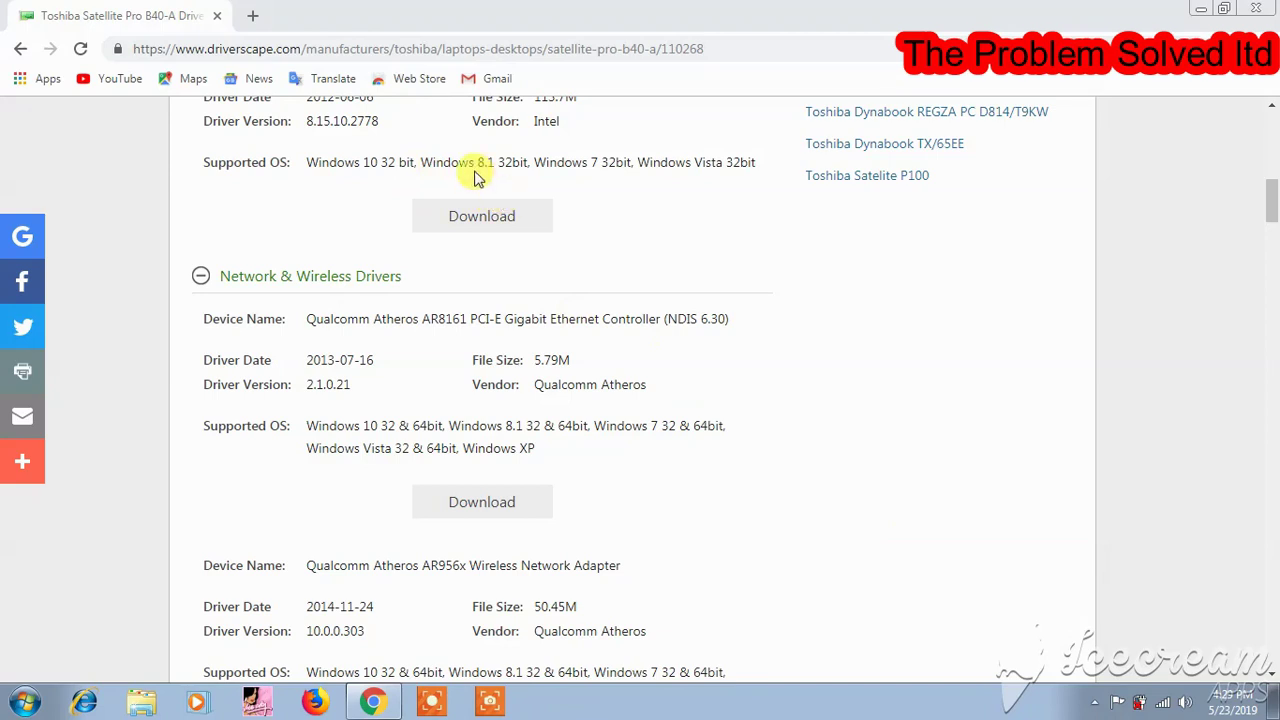
{"action": "left_click", "coordinate": [441, 169]}
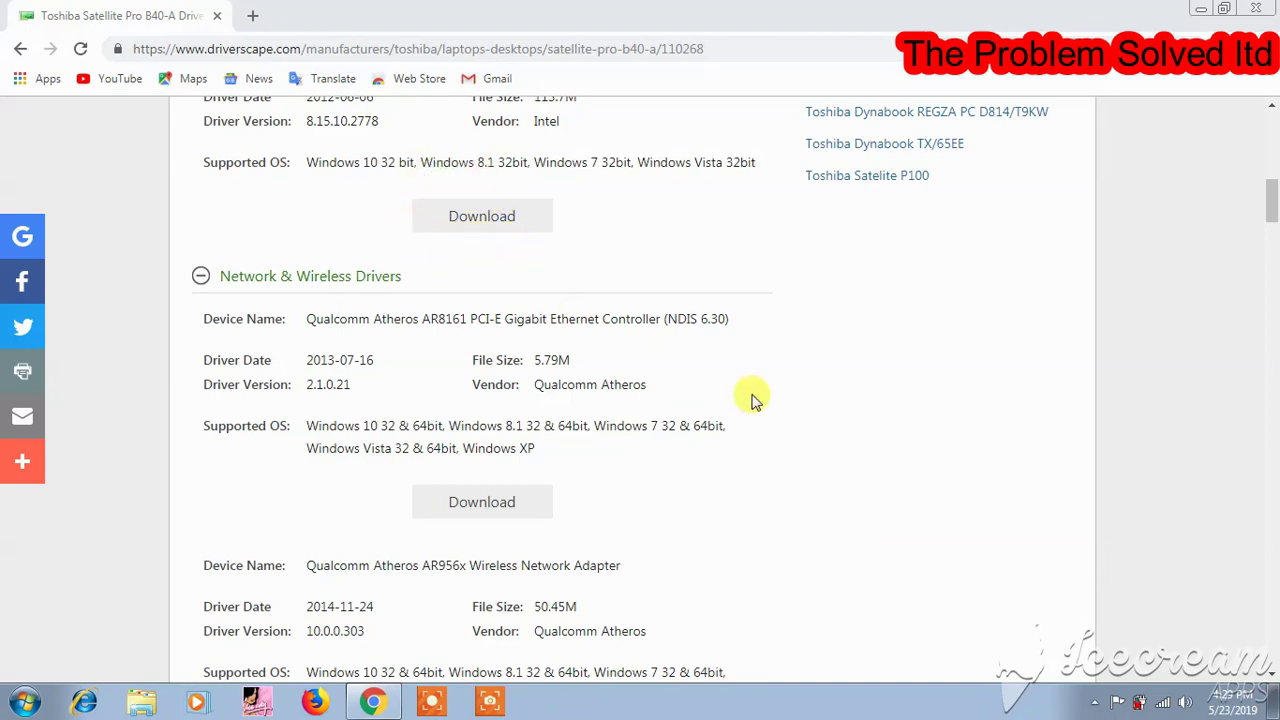
{"action": "left_click_drag", "start_coordinate": [530, 240], "coordinate": [512, 168]}
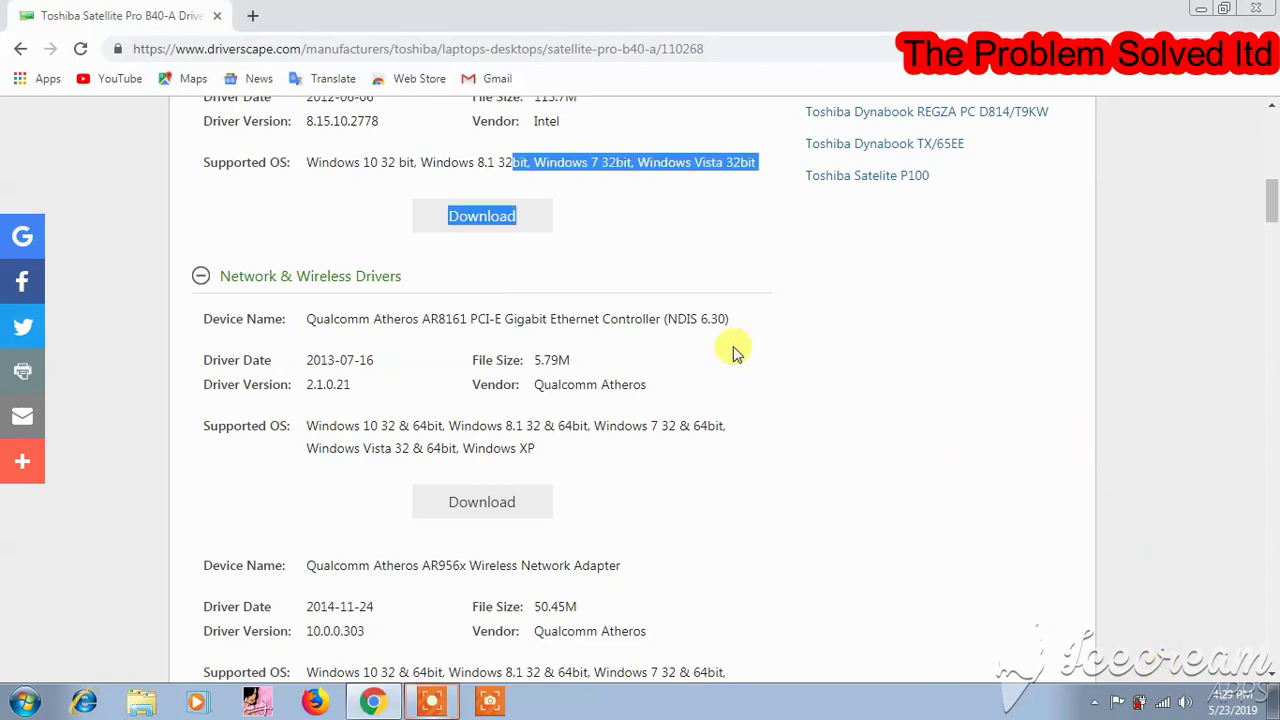
{"action": "scroll", "coordinate": [1272, 208], "scroll_direction": "up", "scroll_amount": 1}
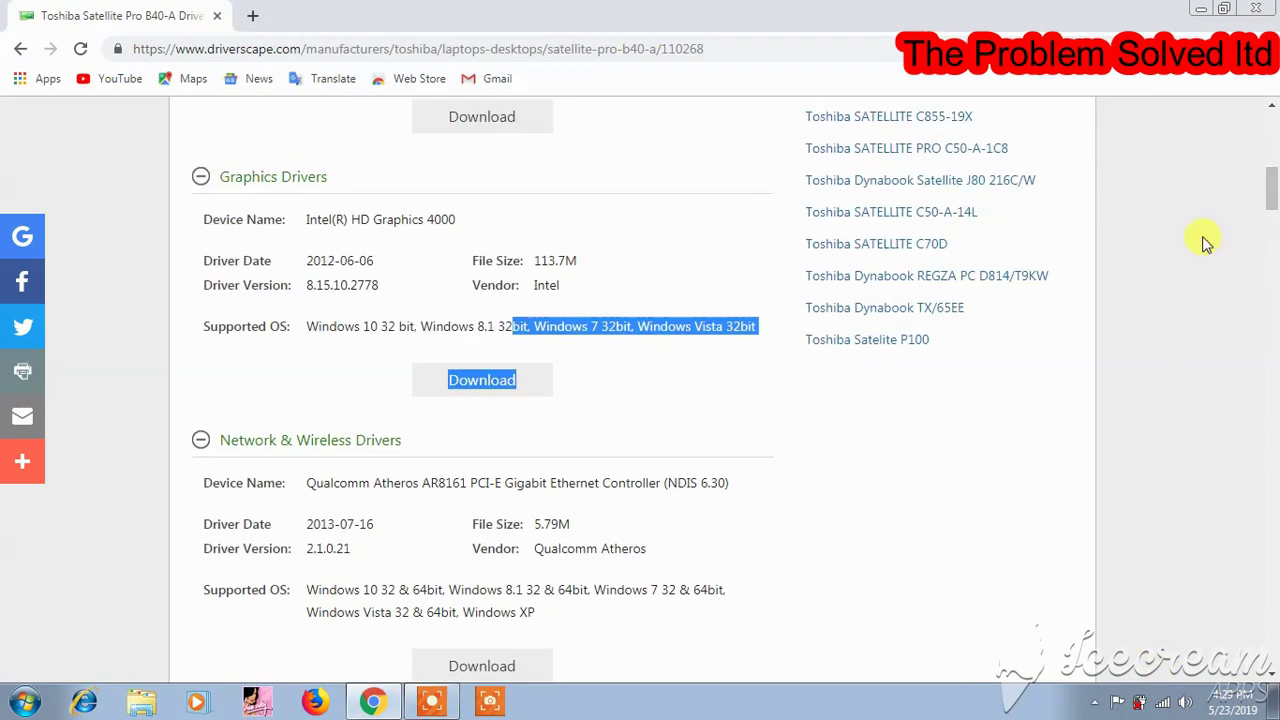
{"action": "left_click", "coordinate": [669, 389]}
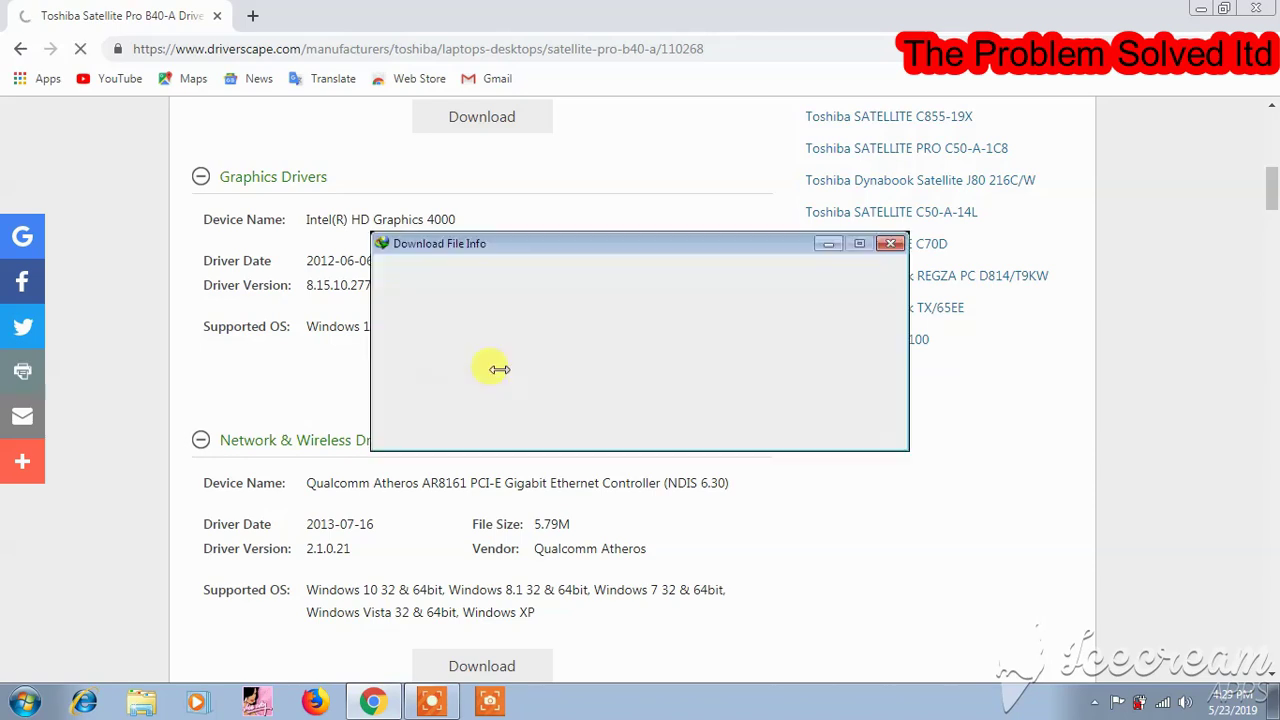
{"action": "left_click", "coordinate": [633, 432]}
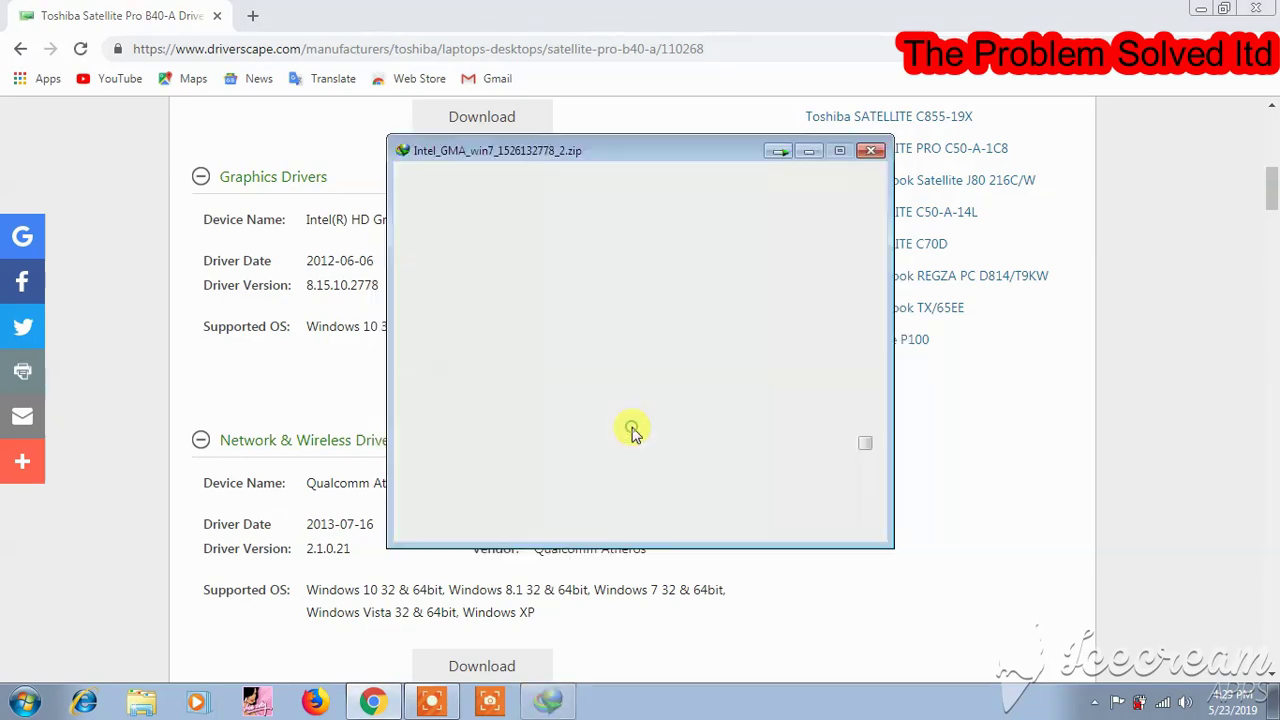
{"action": "left_click", "coordinate": [1203, 10]}
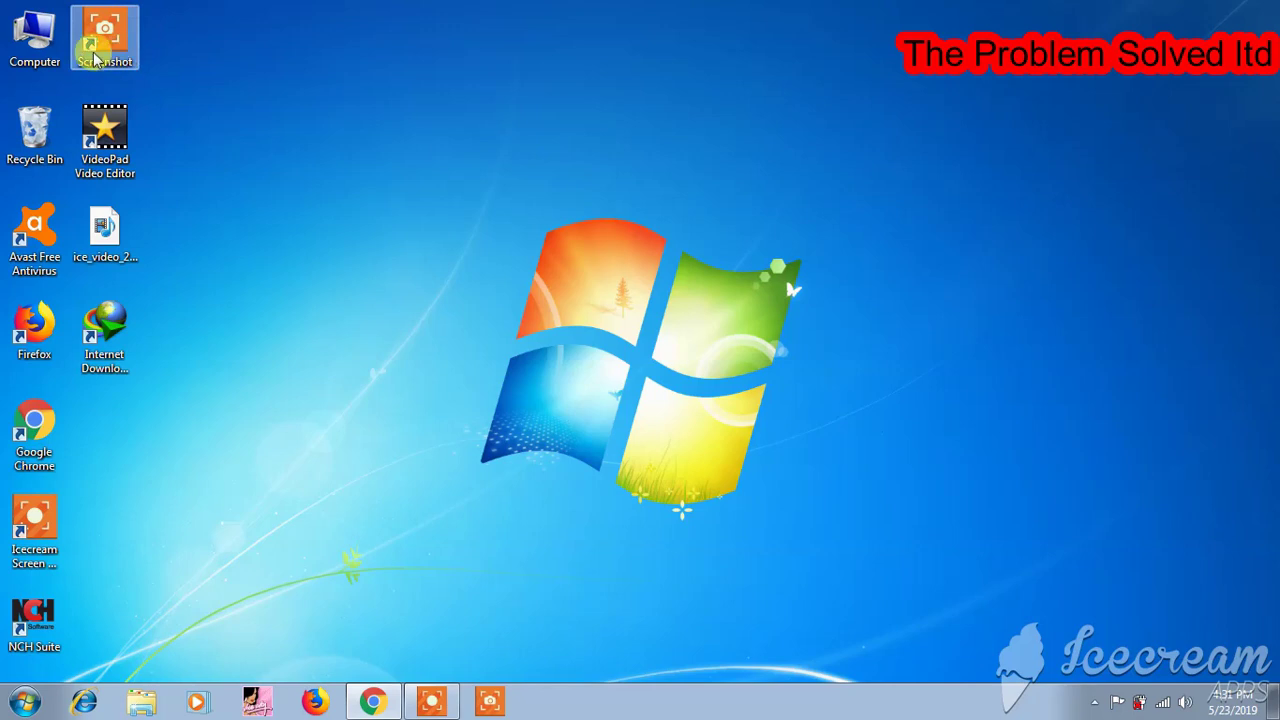
Open the Compressed folder inside the computer's Downloads folder.
{"action": "double_click", "coordinate": [35, 35]}
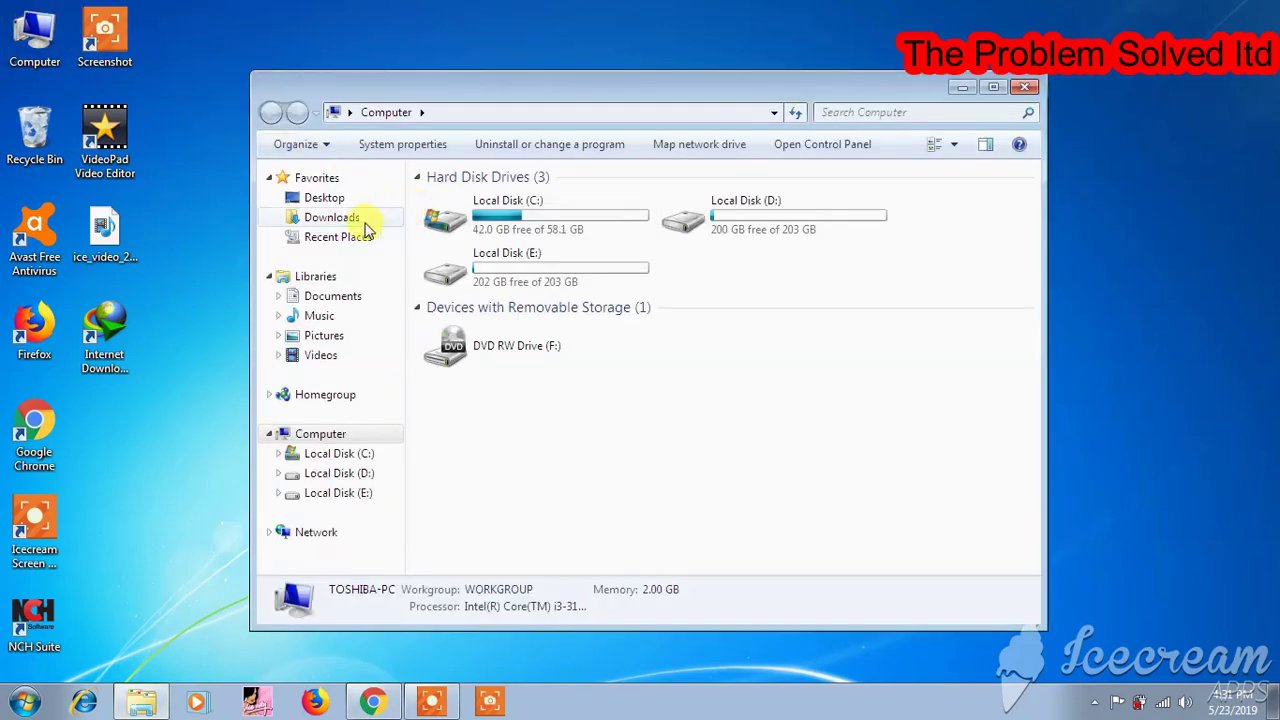
{"action": "left_click", "coordinate": [362, 219]}
{"action": "left_click", "coordinate": [452, 203]}
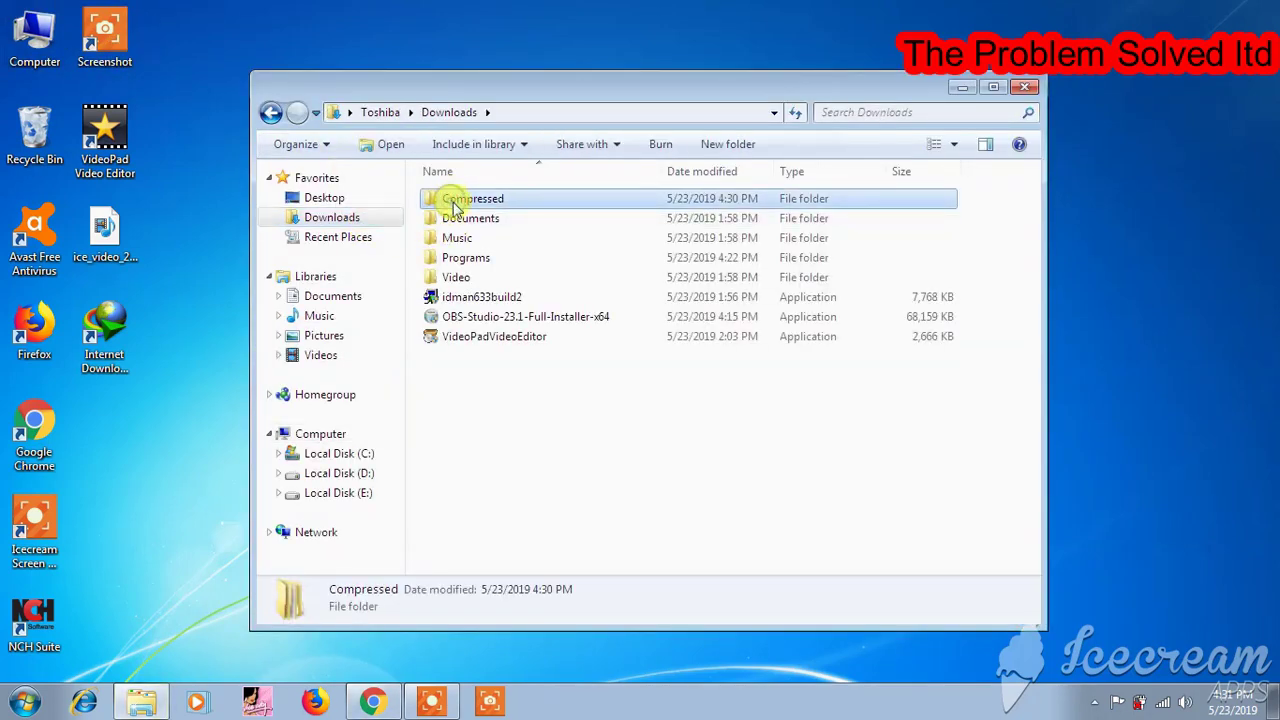
{"action": "double_click", "coordinate": [517, 204]}
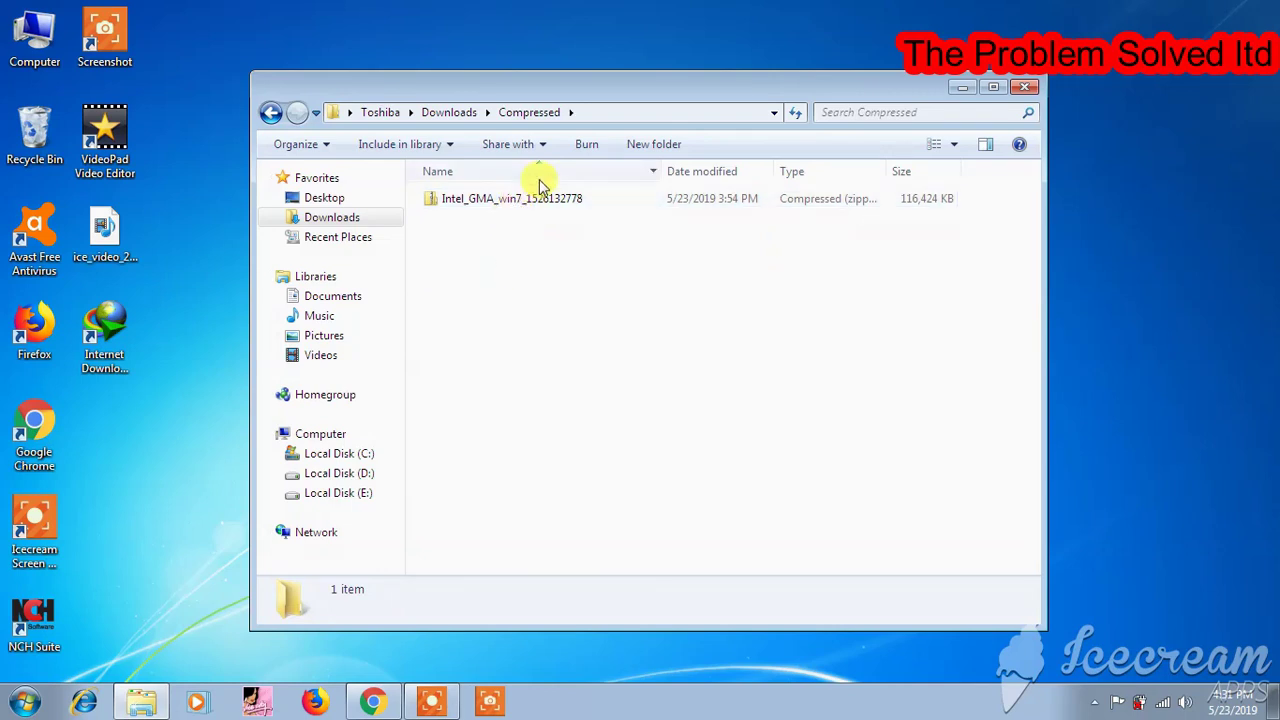
{"action": "left_click", "coordinate": [513, 206]}
{"action": "double_click", "coordinate": [513, 206]}
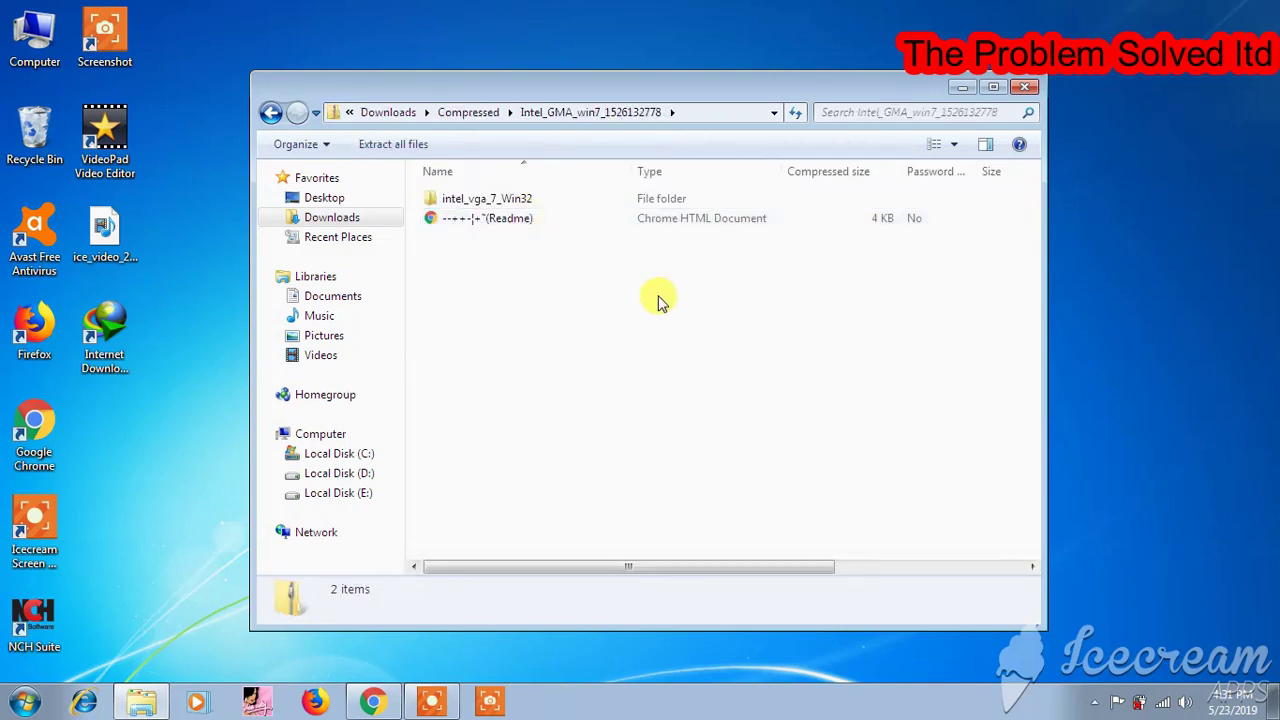
{"action": "double_click", "coordinate": [551, 198]}
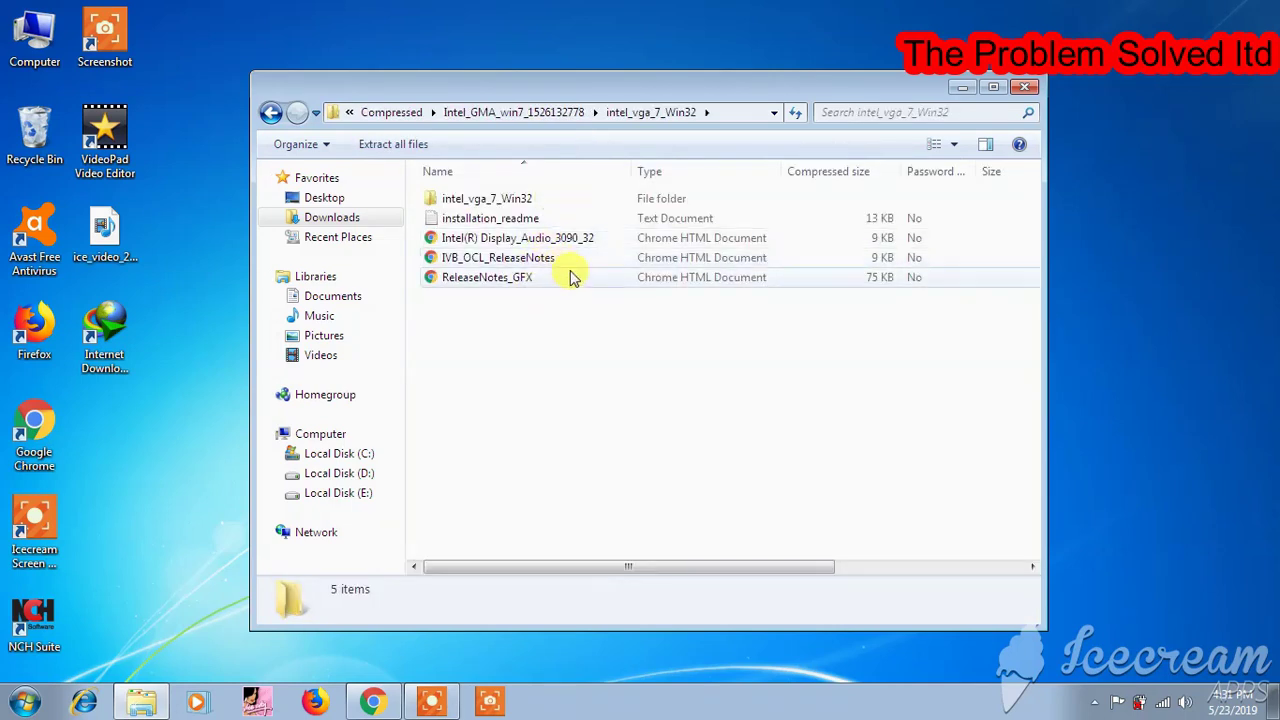
{"action": "double_click", "coordinate": [549, 202]}
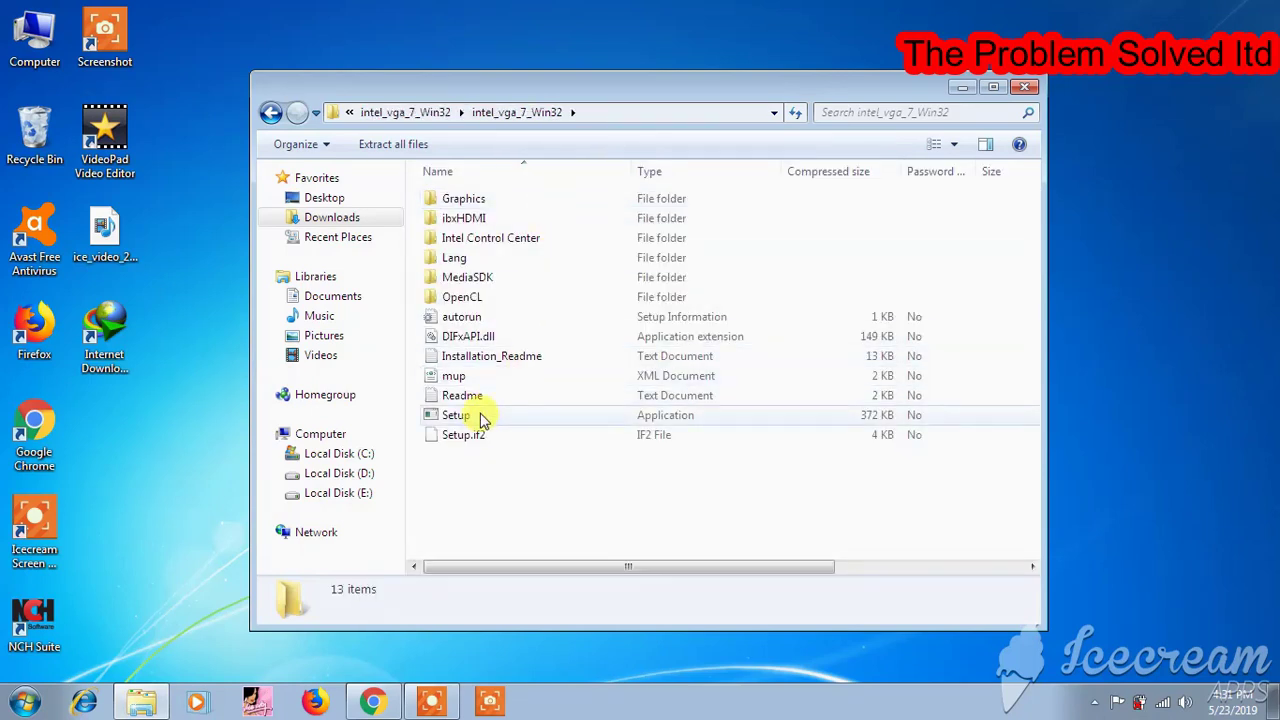
{"action": "left_click", "coordinate": [271, 113]}
{"action": "left_click", "coordinate": [271, 113]}
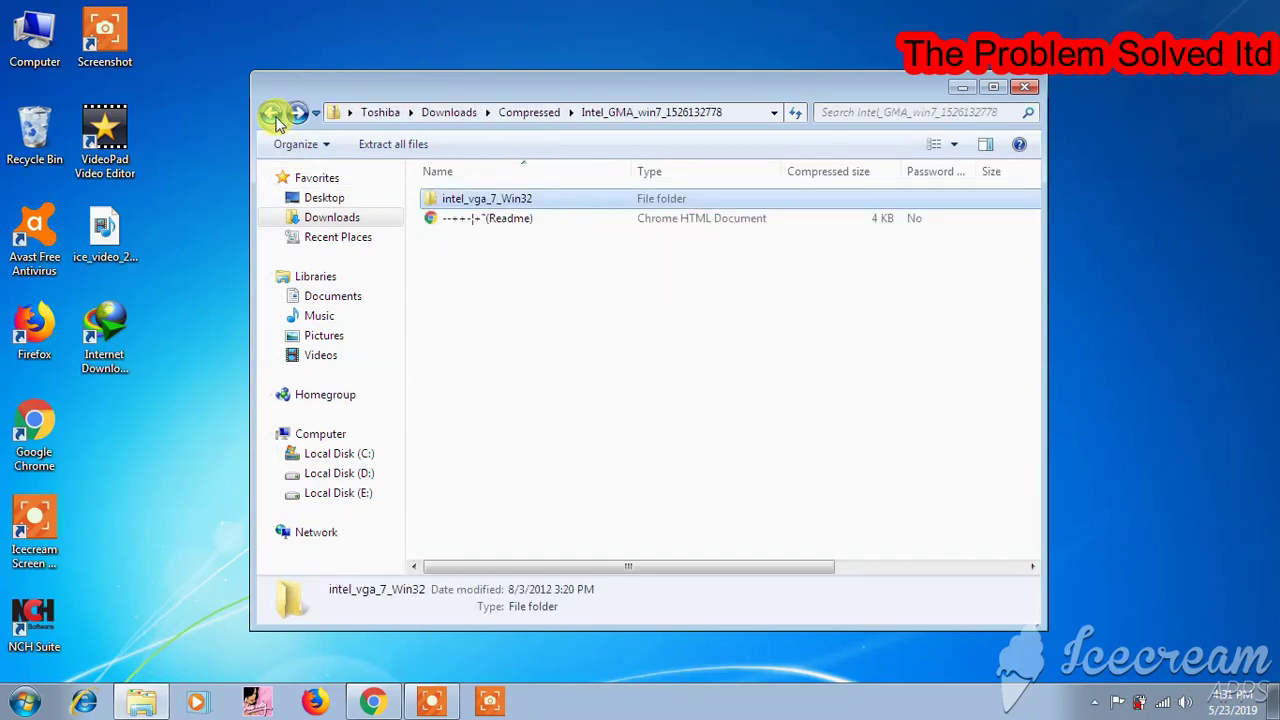
{"action": "left_click", "coordinate": [271, 113]}
{"action": "right_click", "coordinate": [515, 205]}
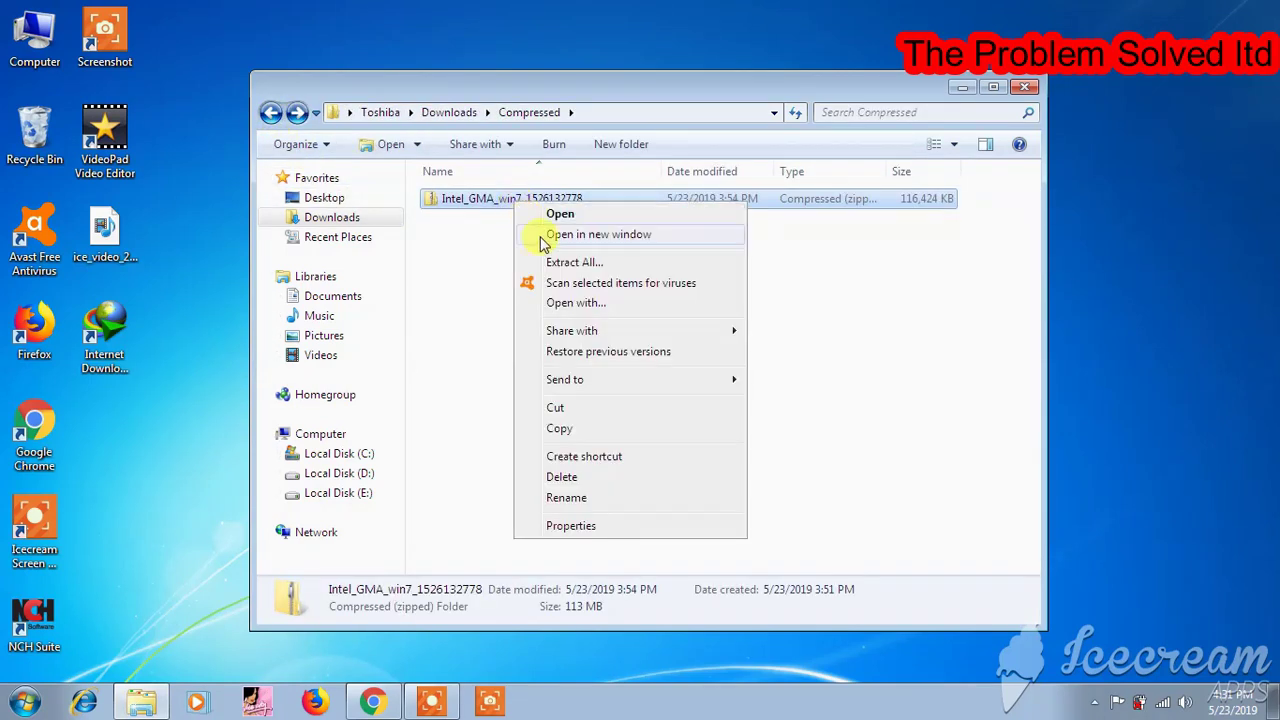
{"action": "left_click", "coordinate": [594, 264]}
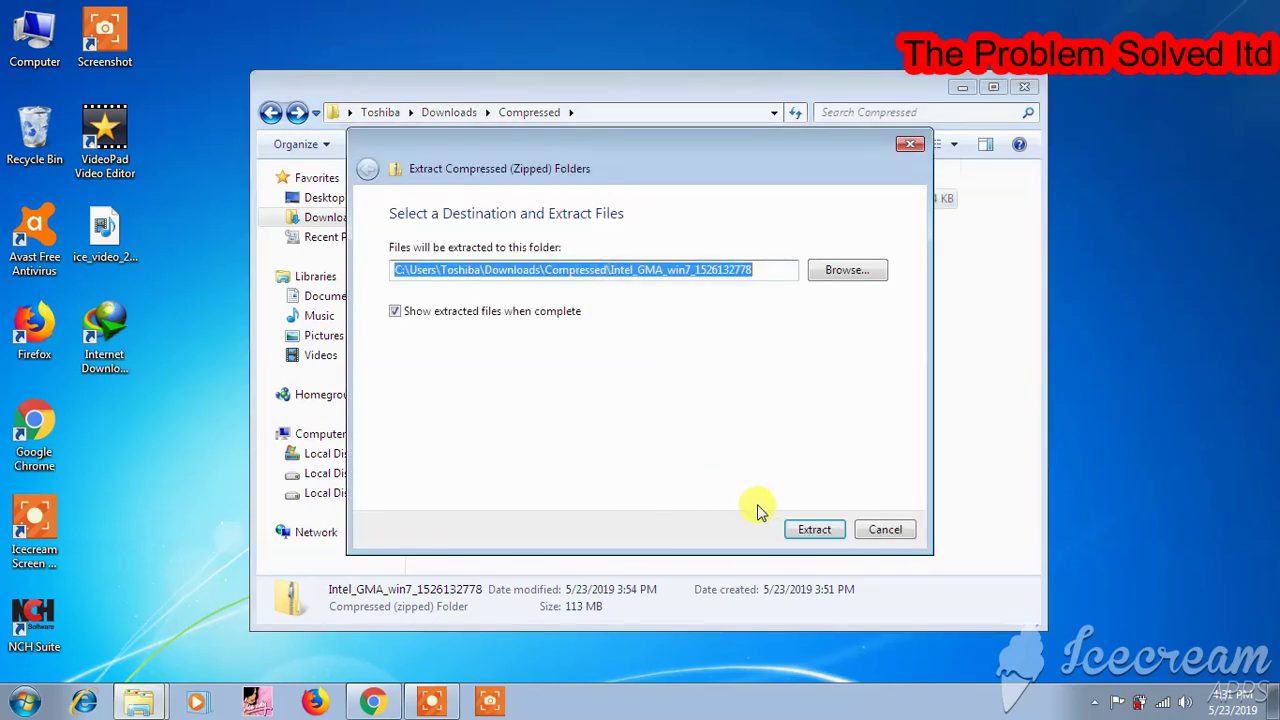
{"action": "left_click", "coordinate": [811, 528]}
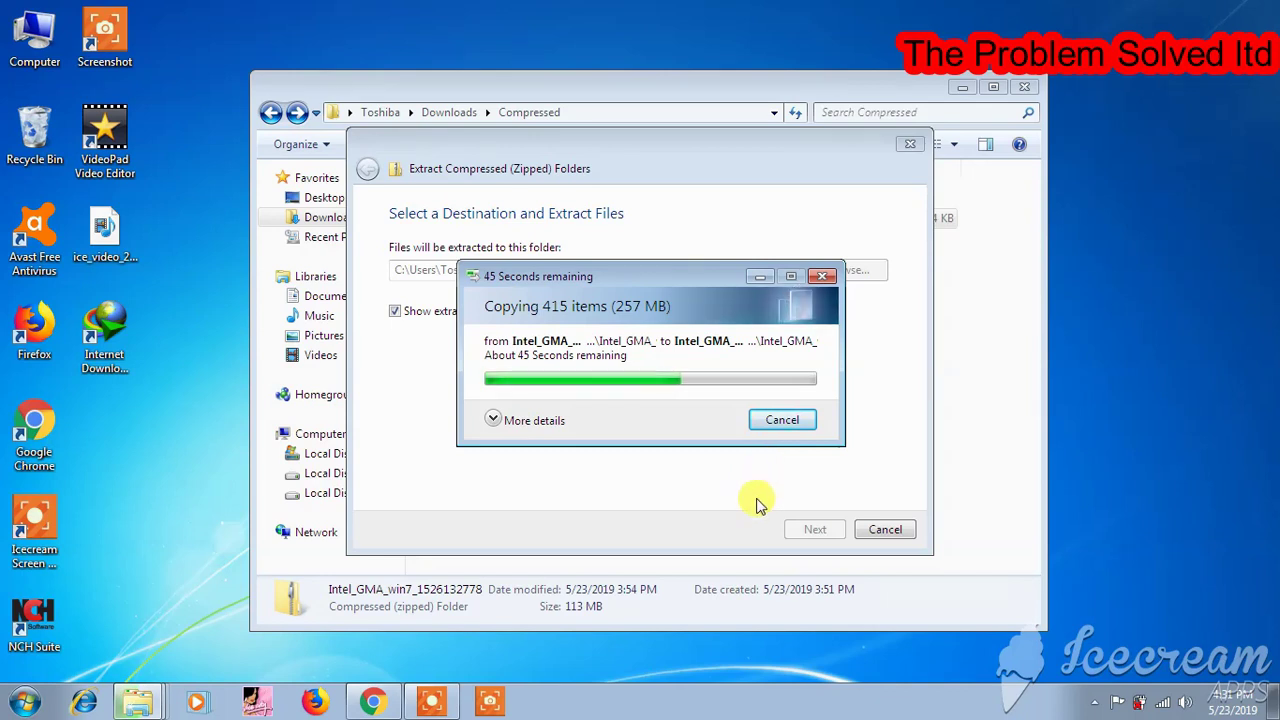
{"action": "left_click", "coordinate": [909, 144]}
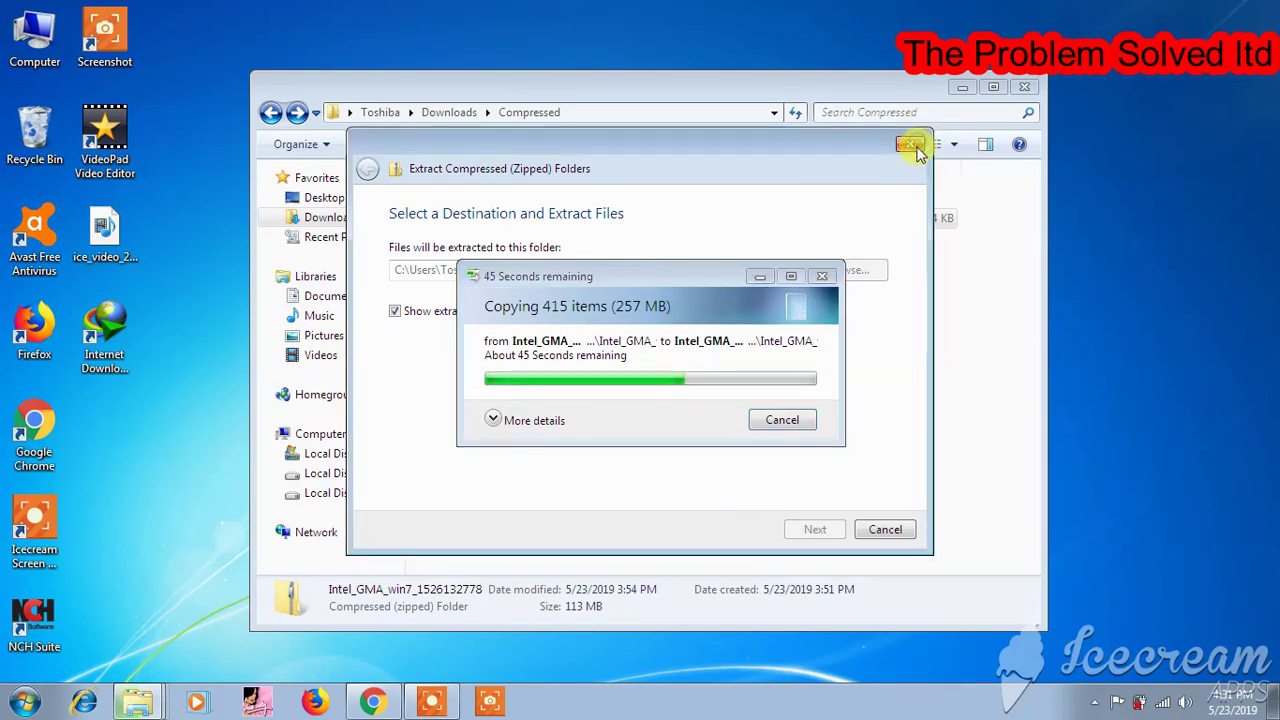
{"action": "left_click", "coordinate": [909, 144]}
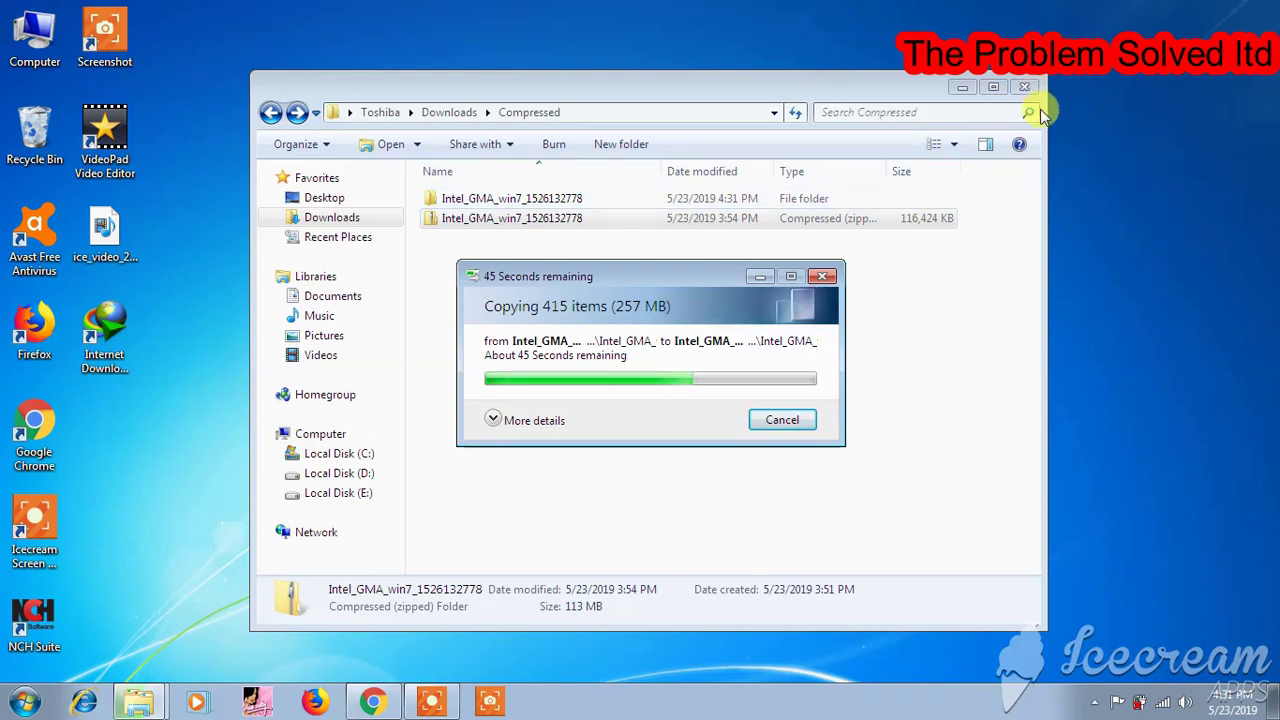
{"action": "left_click", "coordinate": [1024, 87]}
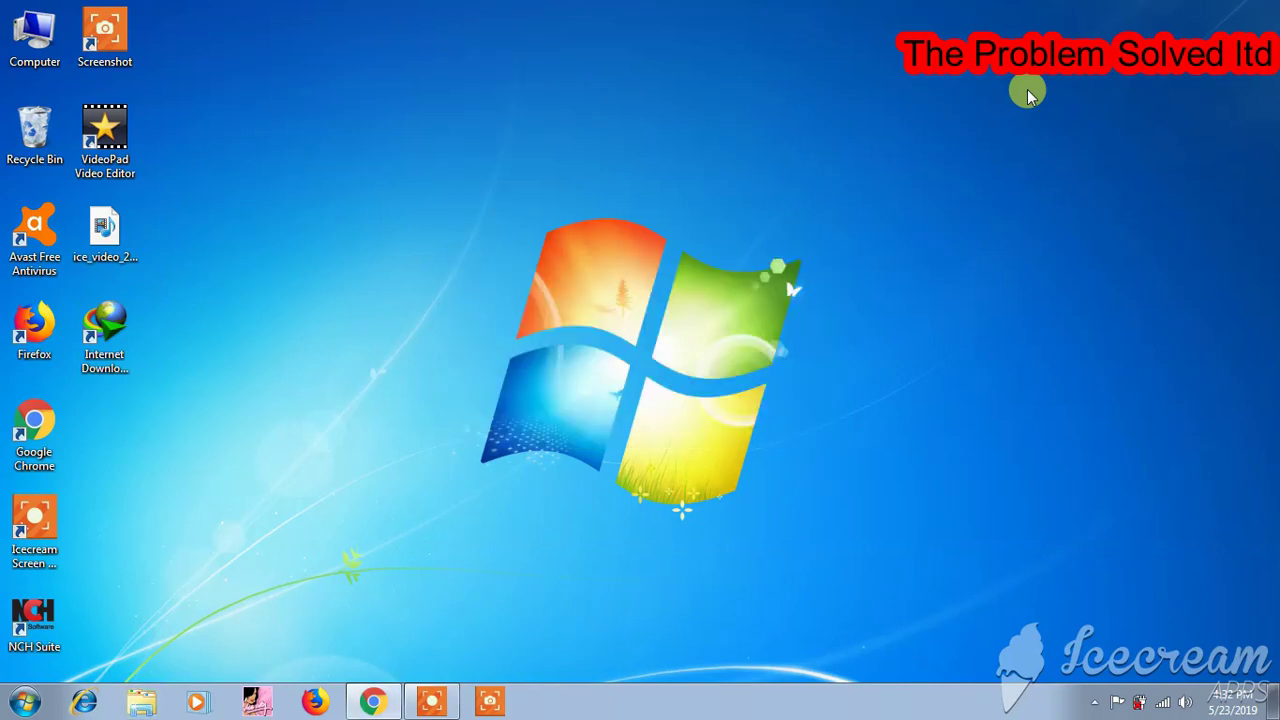
{"action": "double_click", "coordinate": [34, 35]}
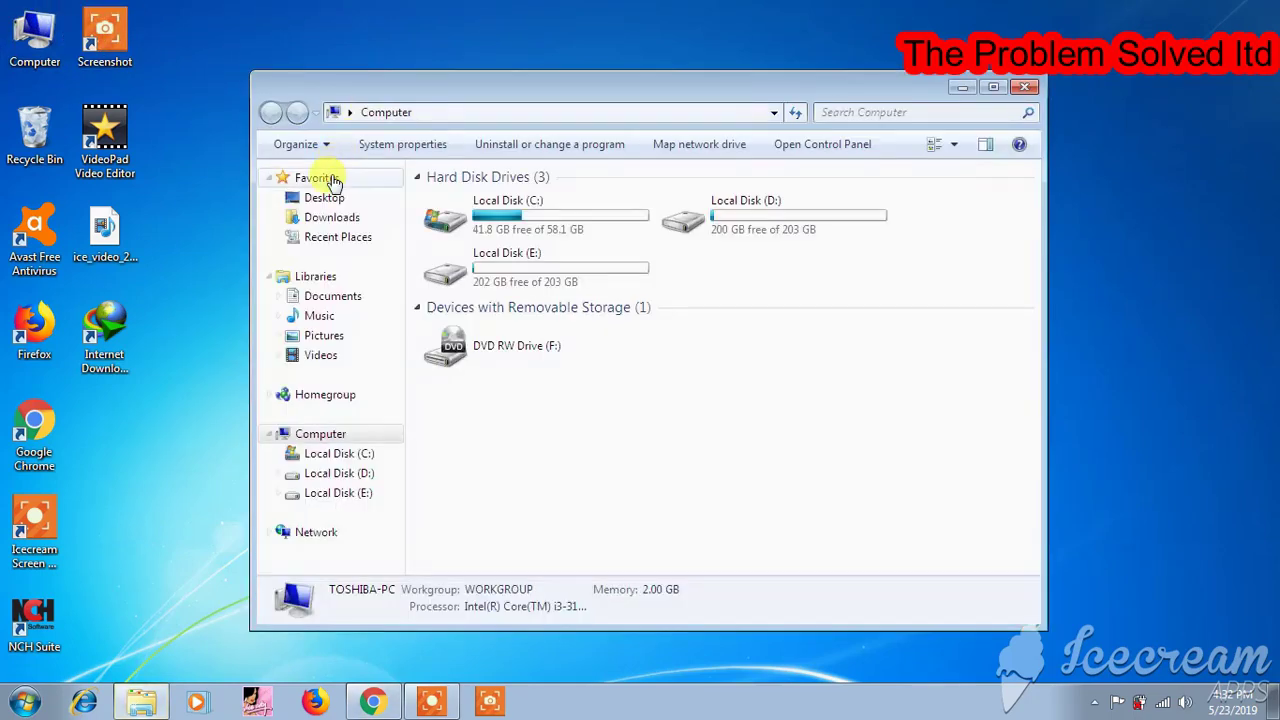
{"action": "left_click", "coordinate": [331, 217]}
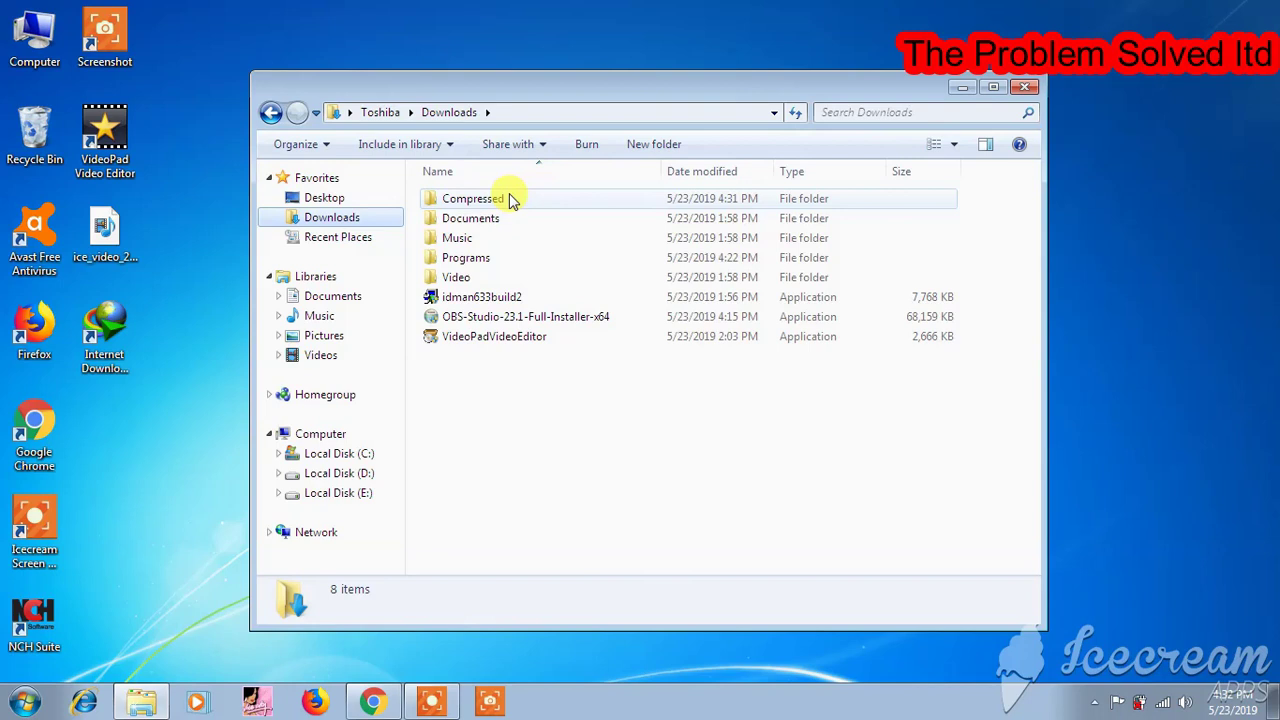
{"action": "double_click", "coordinate": [509, 198]}
{"action": "double_click", "coordinate": [509, 198]}
{"action": "double_click", "coordinate": [500, 199]}
{"action": "double_click", "coordinate": [500, 199]}
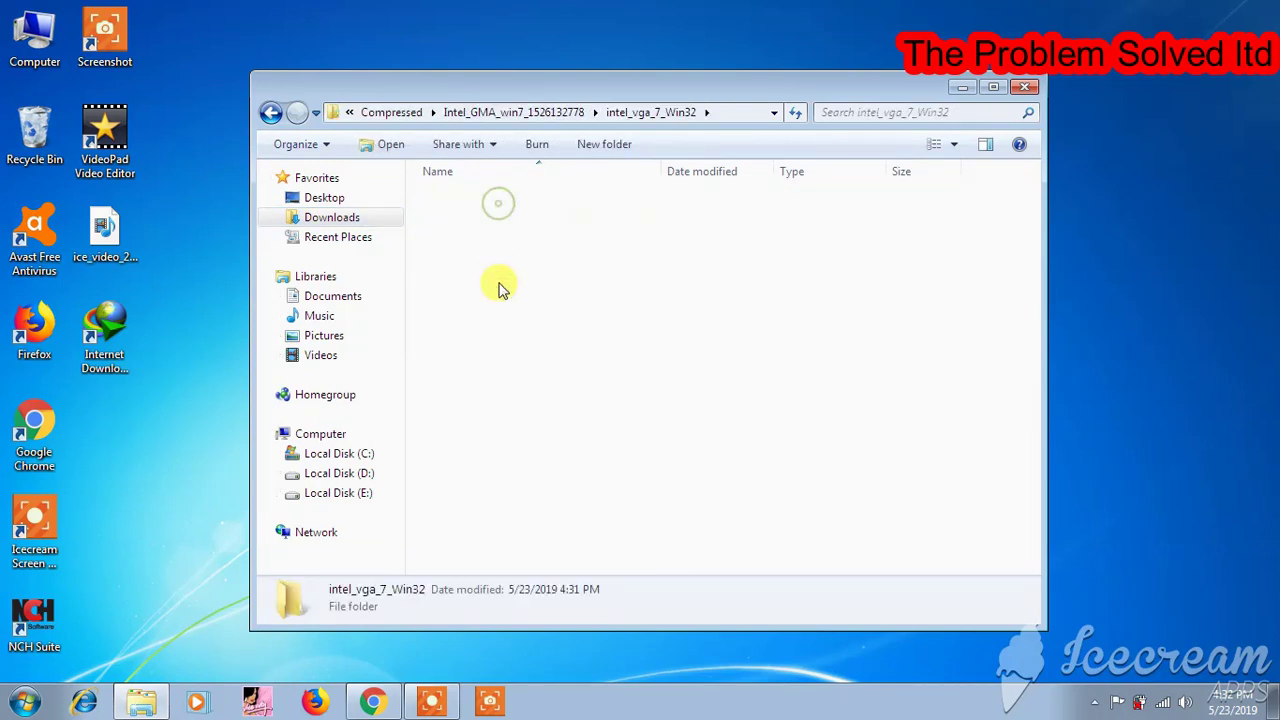
Run Setup from the extracted folder and start the Intel HD Graphics Driver installation with the default options.
{"action": "double_click", "coordinate": [490, 416]}
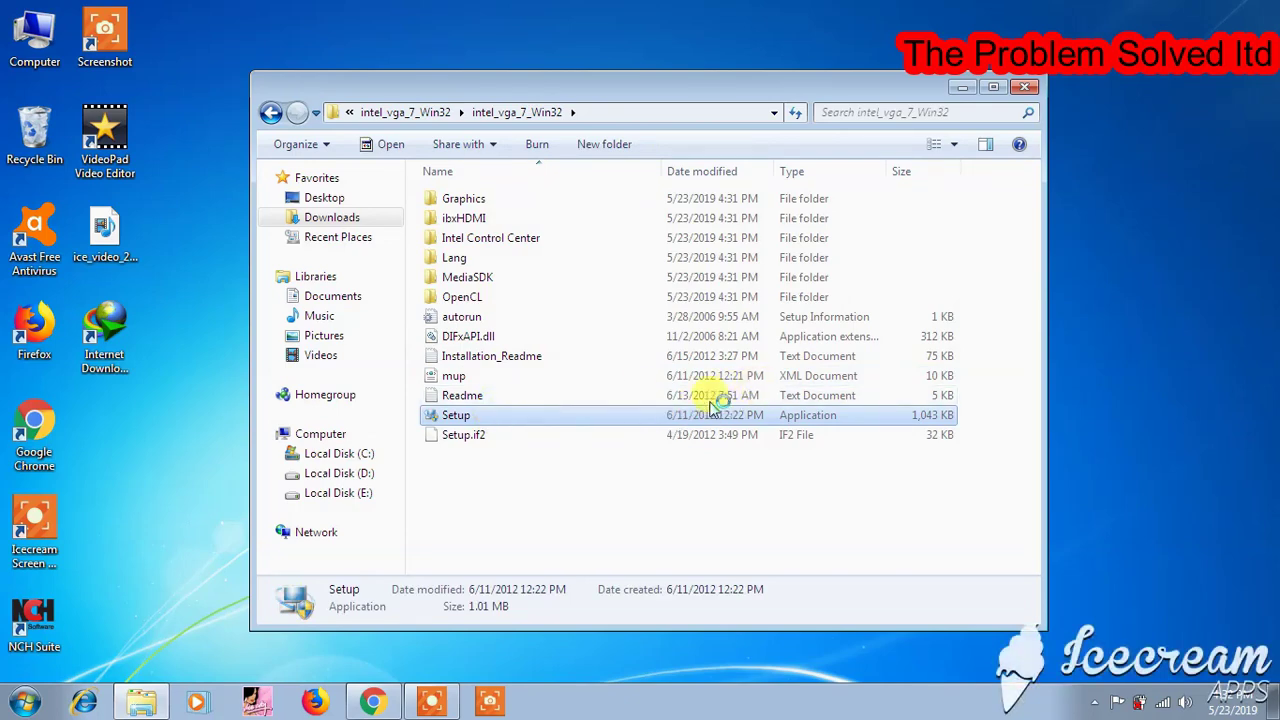
{"action": "left_click", "coordinate": [1026, 88]}
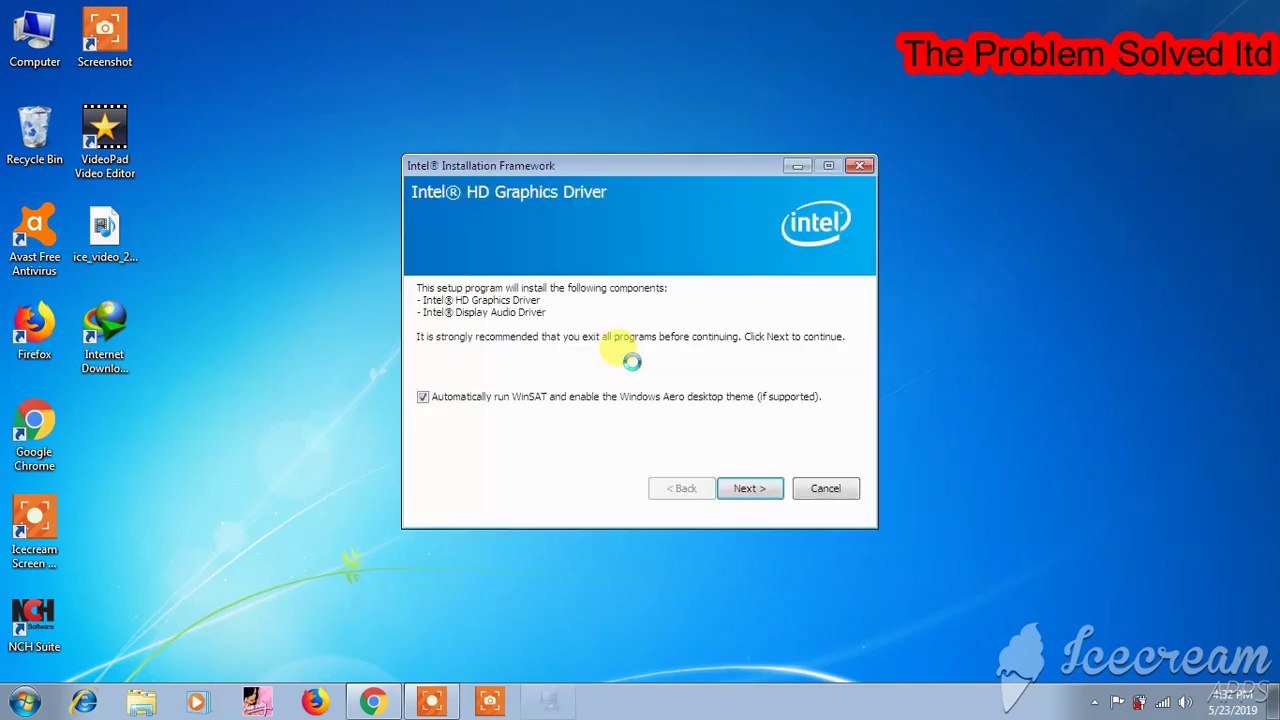
{"action": "left_click", "coordinate": [750, 489]}
{"action": "left_click", "coordinate": [753, 490]}
{"action": "left_click", "coordinate": [752, 489]}
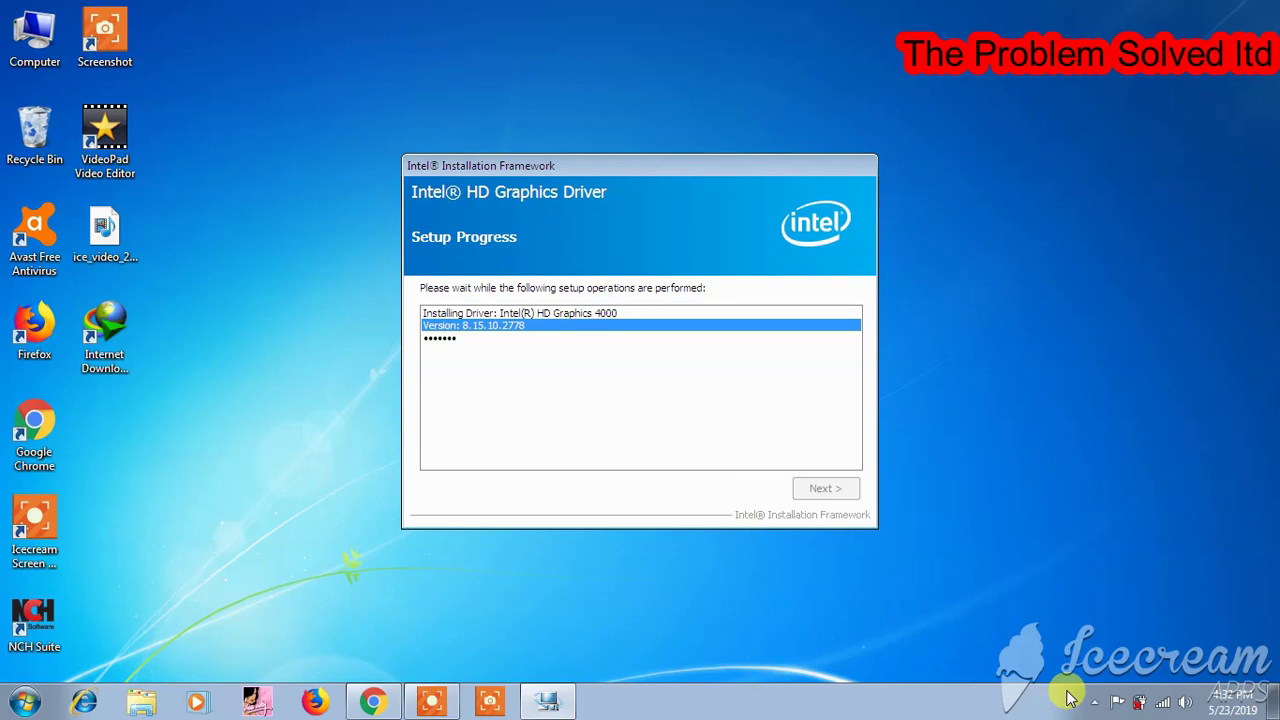
Dismiss the error dialog to exit the Intel HD Graphics Driver setup, and refresh the desktop.
{"action": "left_click", "coordinate": [1097, 700]}
{"action": "left_click", "coordinate": [928, 617]}
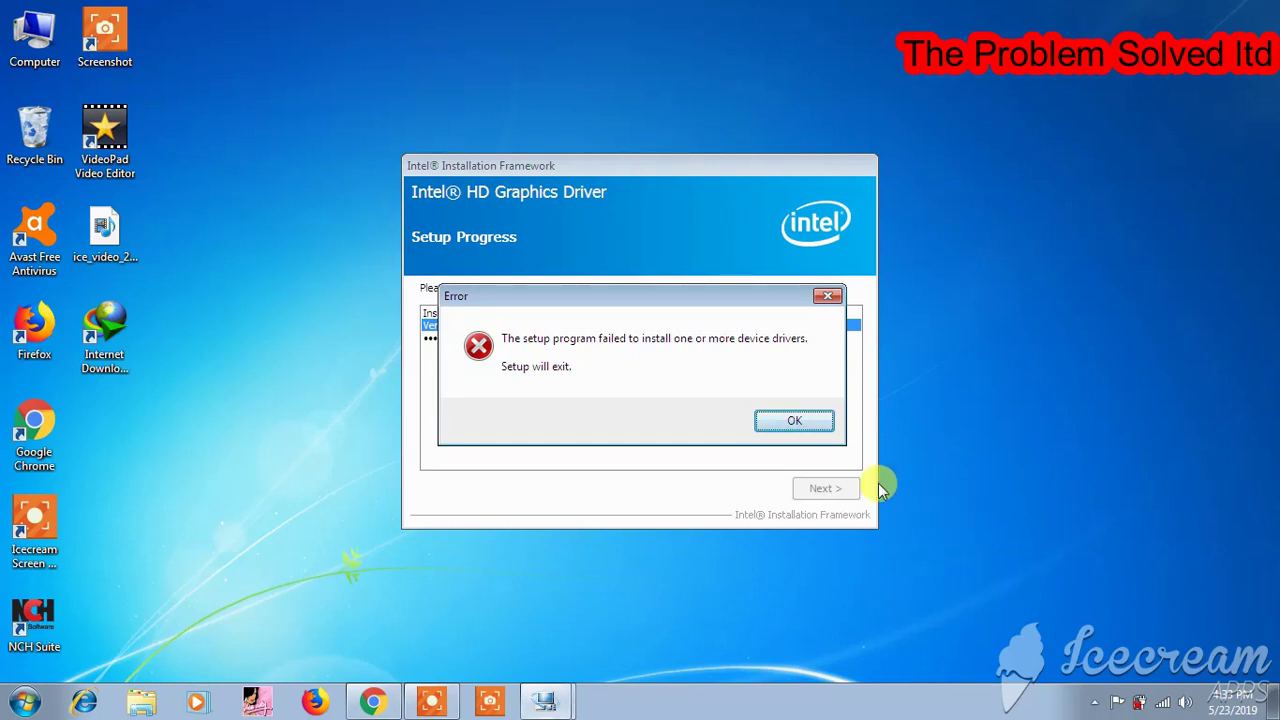
{"action": "left_click", "coordinate": [806, 424]}
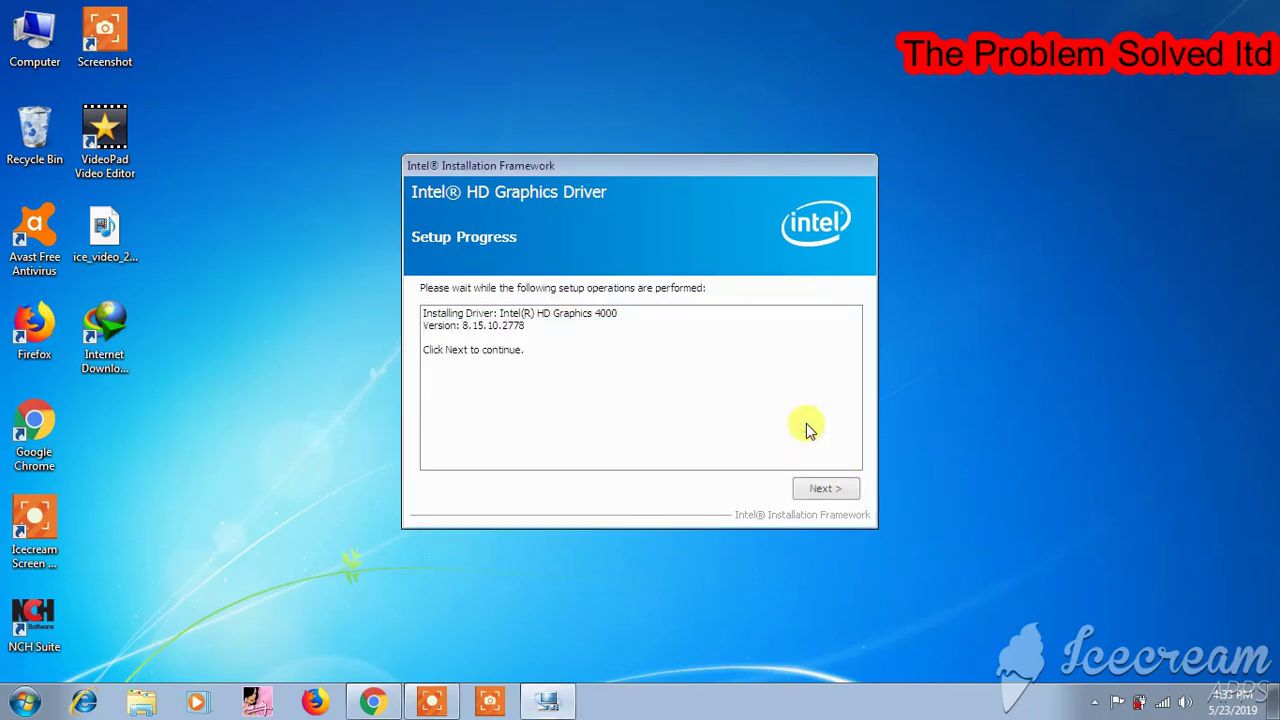
{"action": "left_click", "coordinate": [824, 489]}
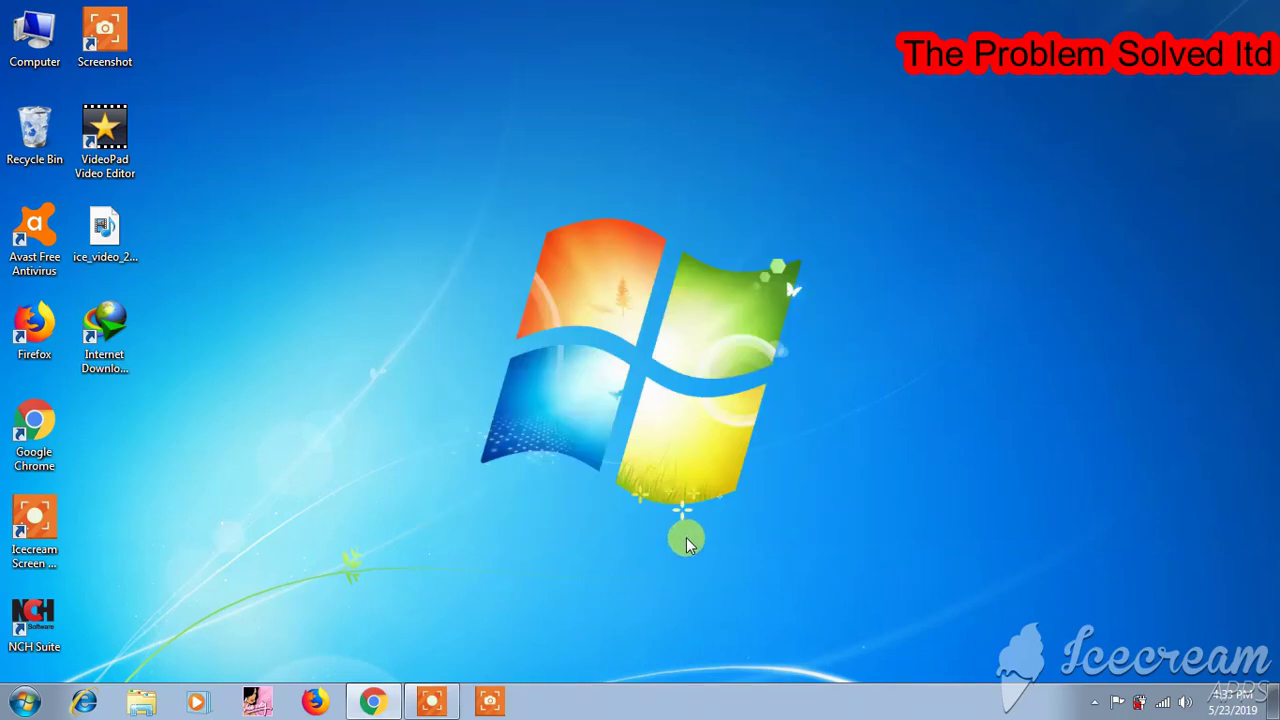
{"action": "right_click", "coordinate": [686, 536]}
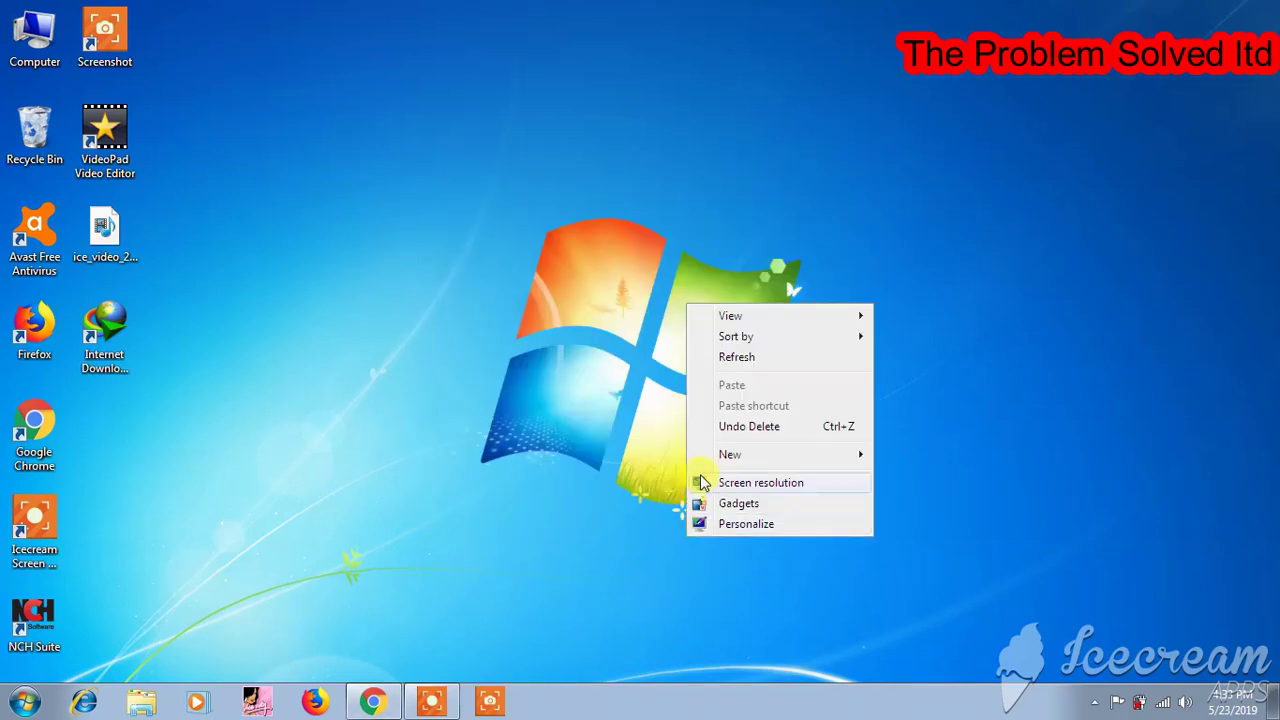
{"action": "left_click", "coordinate": [752, 360]}
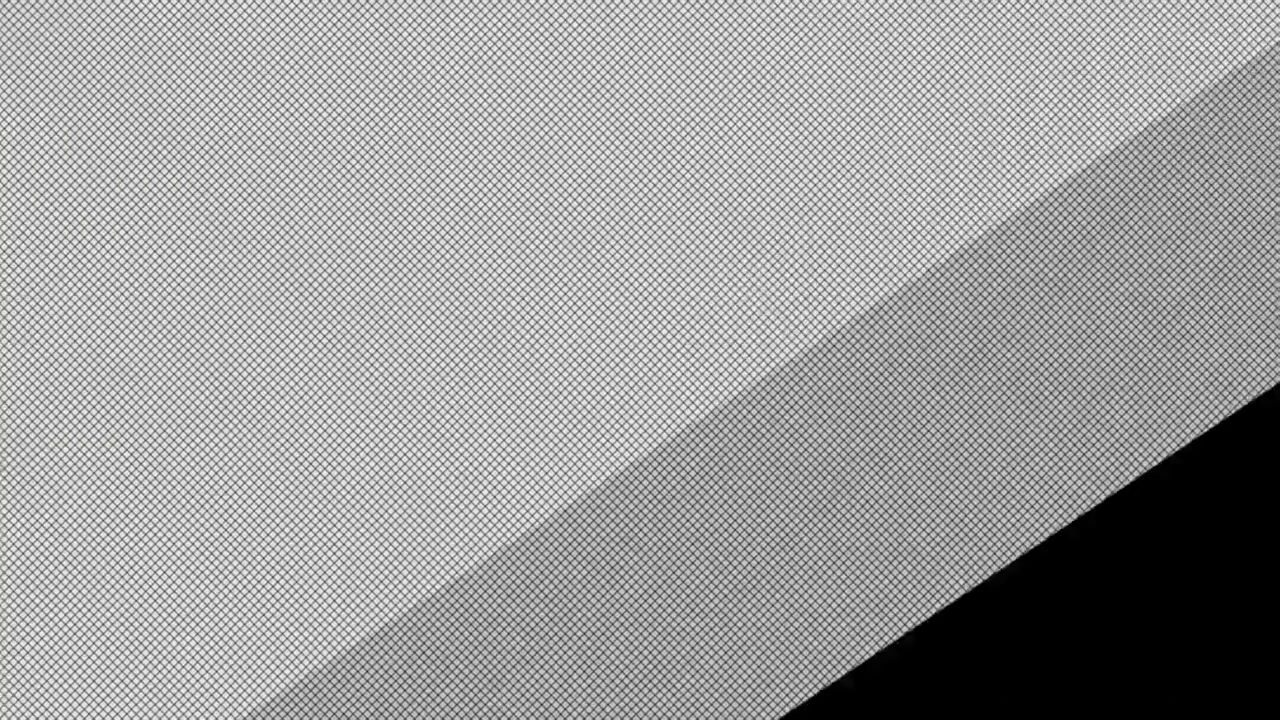